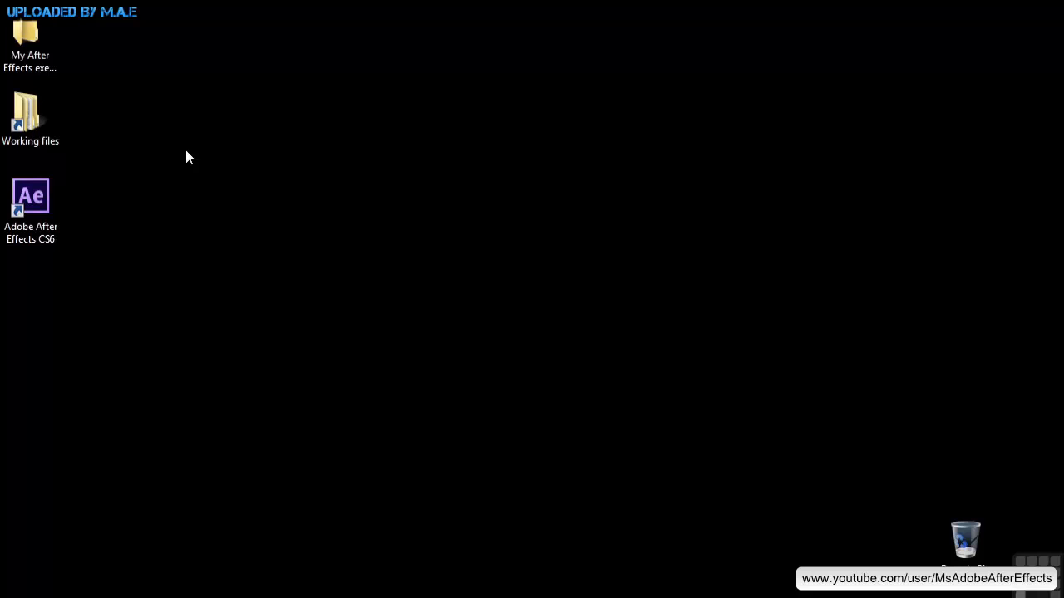
Step: Open the project 2103-reflection.aep from the After Effects projects folder inside Working files
{"action": "double_click", "coordinate": [20, 129]}
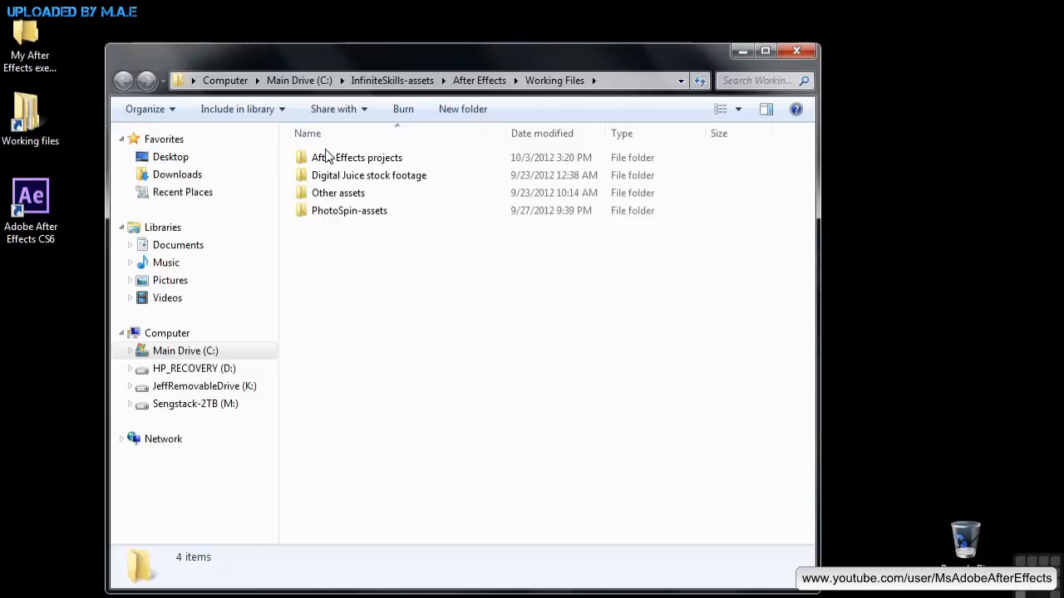
{"action": "double_click", "coordinate": [326, 157]}
{"action": "scroll", "coordinate": [391, 492], "scroll_direction": "down", "scroll_amount": 15}
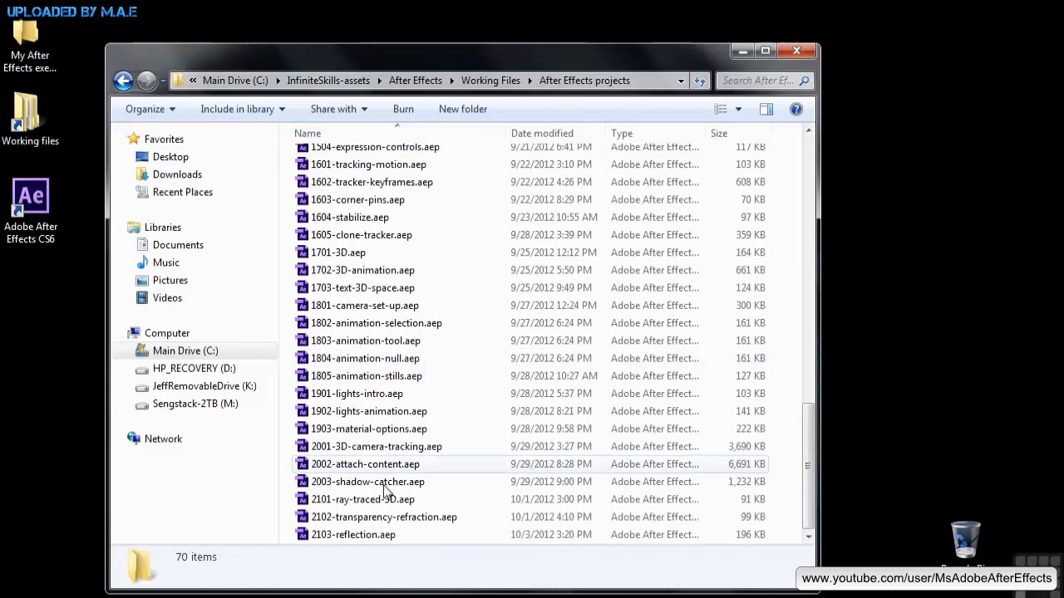
{"action": "double_click", "coordinate": [358, 537]}
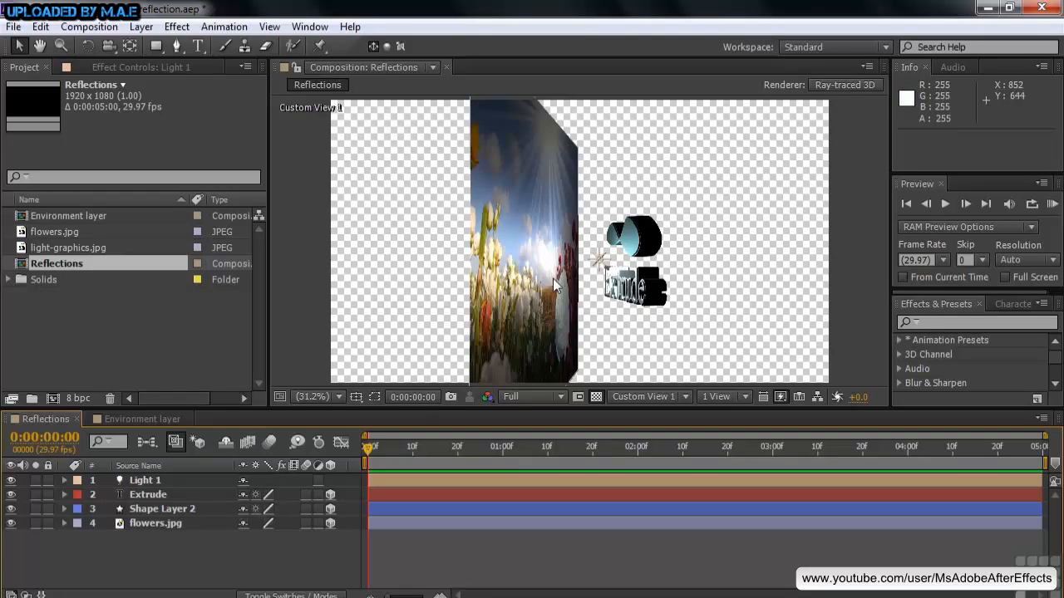
Step: View the Reflections composition through the Active Camera, and return to Custom View 1
{"action": "left_click", "coordinate": [686, 396]}
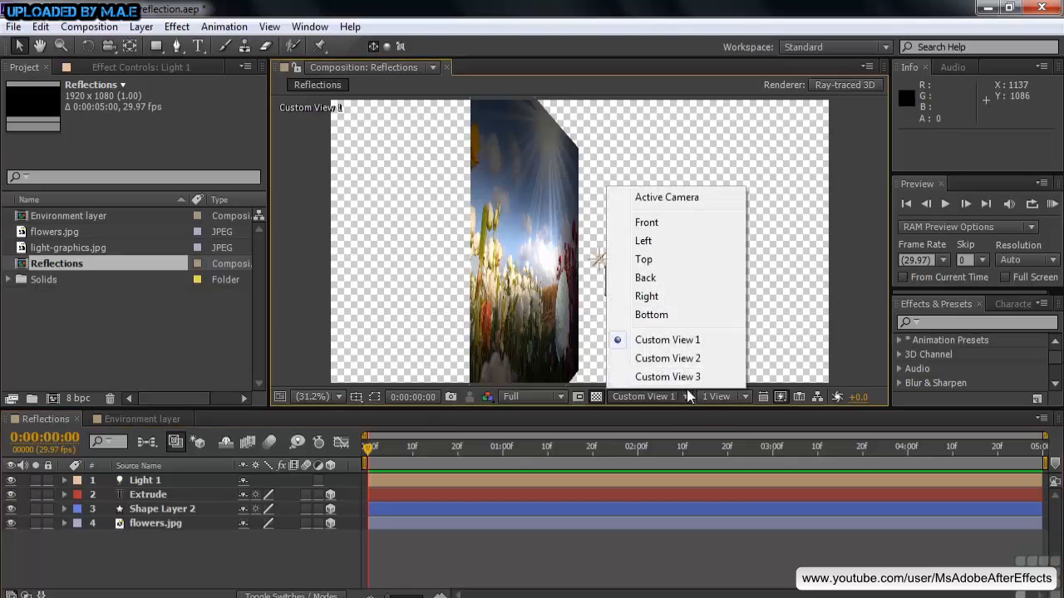
{"action": "left_click", "coordinate": [700, 207]}
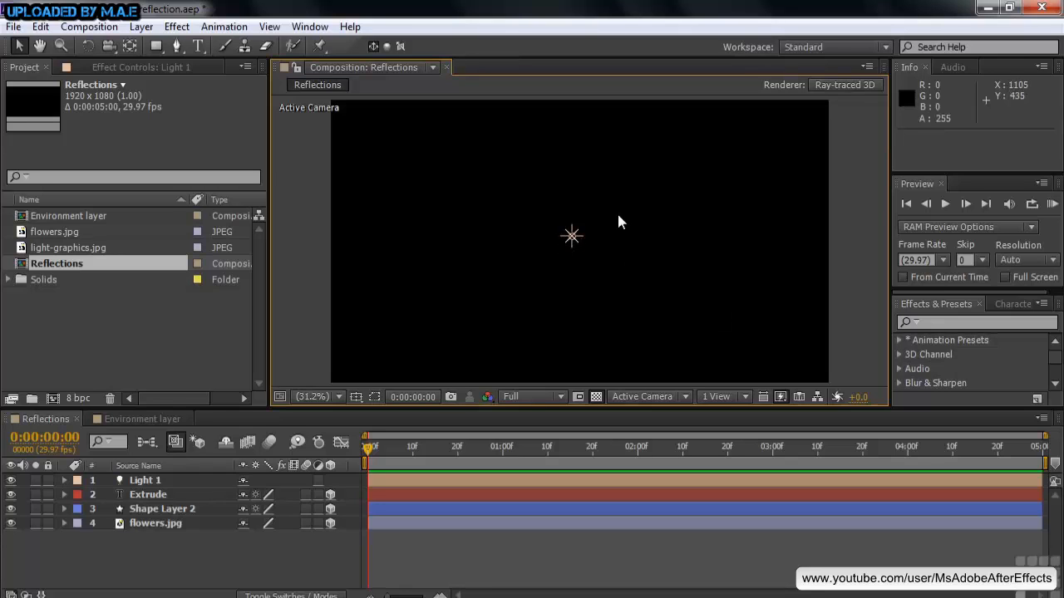
{"action": "left_click", "coordinate": [684, 397]}
{"action": "left_click", "coordinate": [686, 342]}
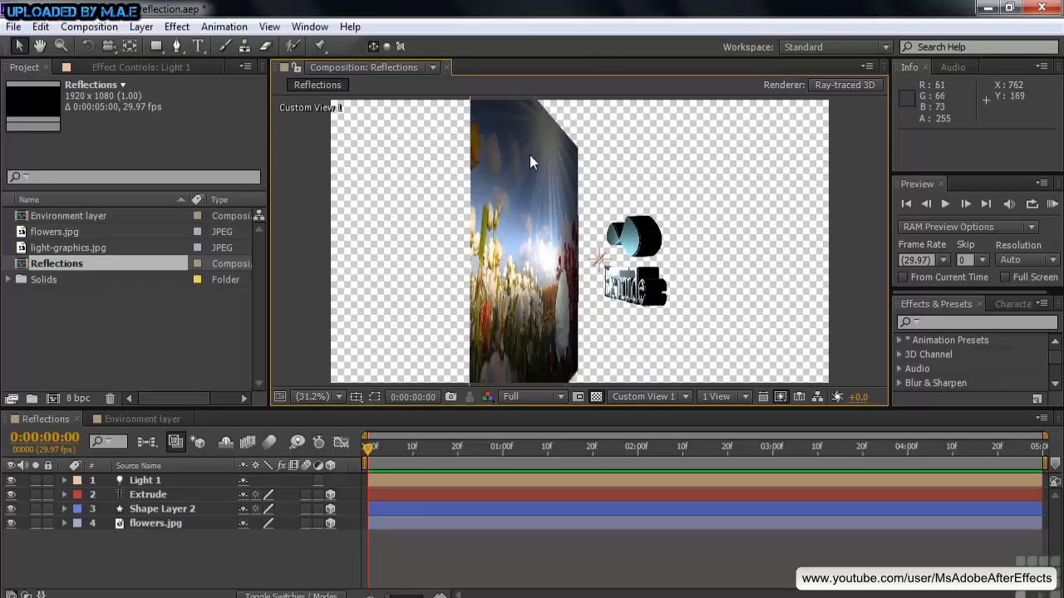
Step: Reveal the geometry and material options of the flowers.jpg layer, try a Curvature of -27%, and undo it
{"action": "left_click", "coordinate": [155, 524]}
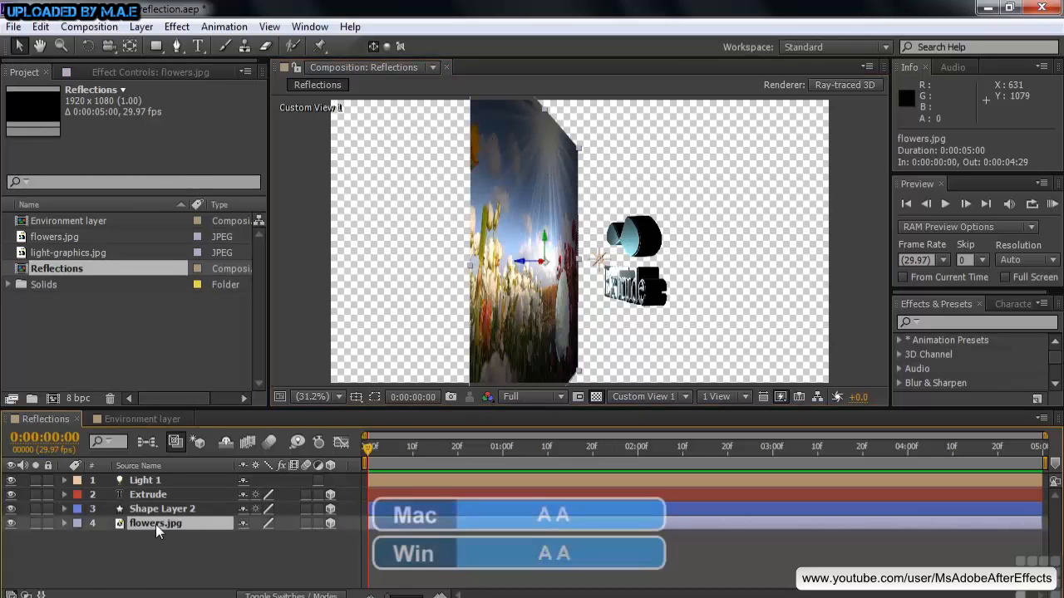
{"action": "key", "text": "a"}
{"action": "key", "text": "a"}
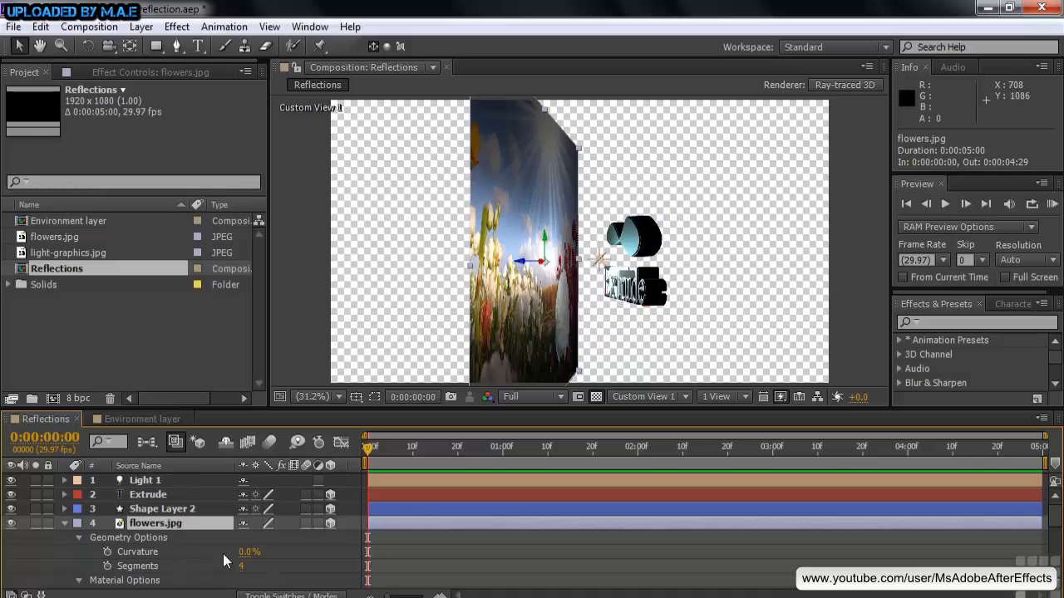
{"action": "left_click_drag", "start_coordinate": [247, 552], "coordinate": [255, 589]}
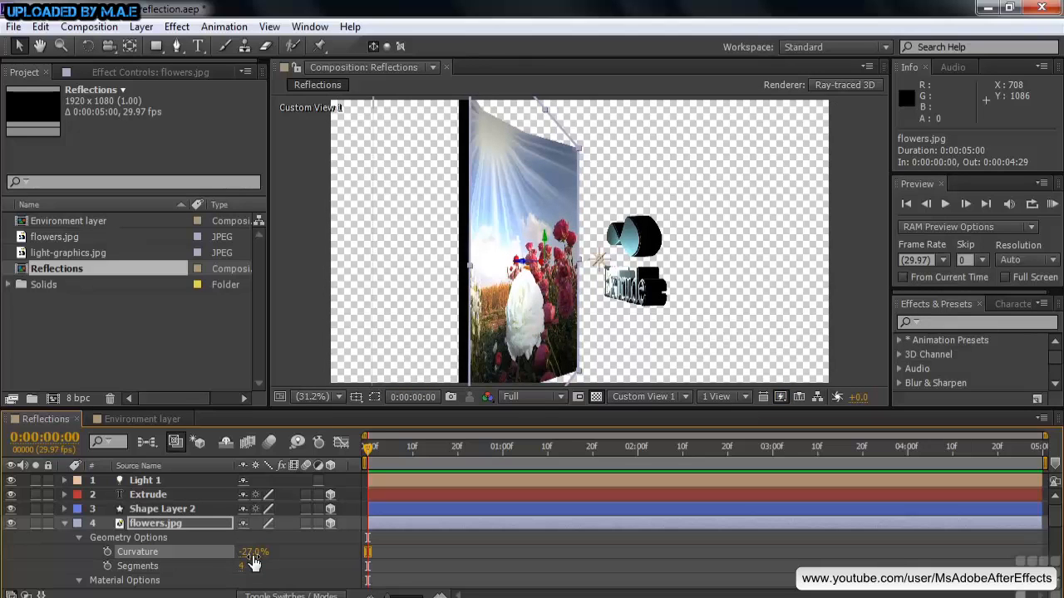
{"action": "key", "text": "ctrl+z"}
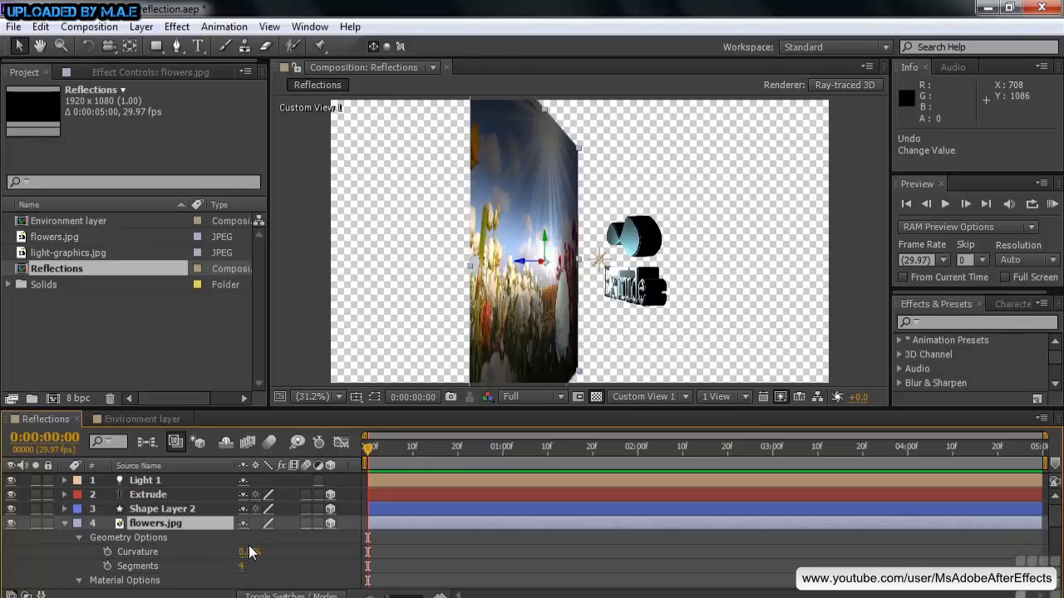
Step: Try setting Appears in Reflections to Only in the flowers.jpg material options, and switch it back to On
{"action": "left_click", "coordinate": [80, 538]}
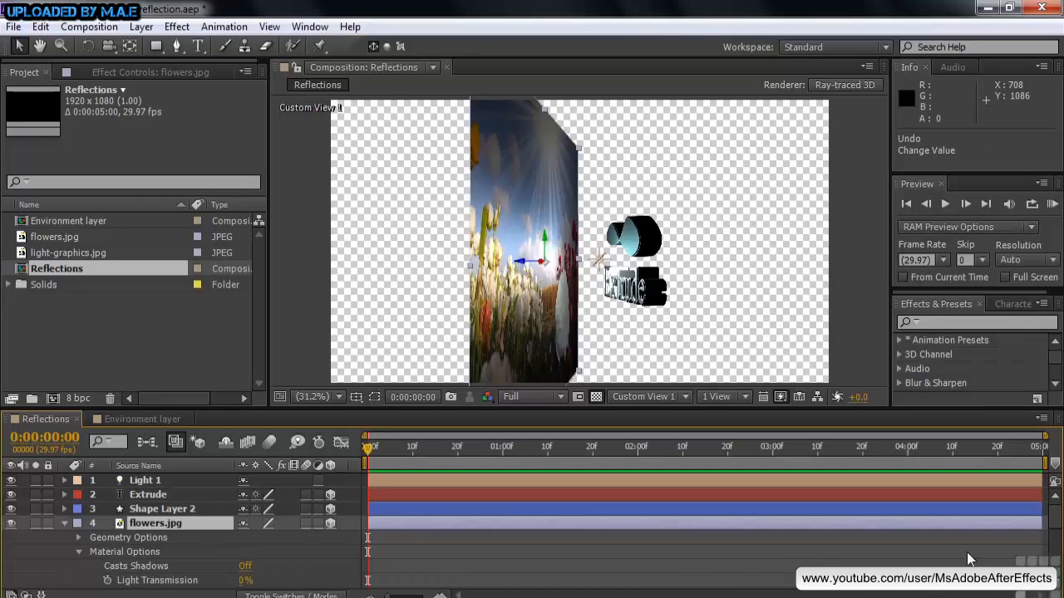
{"action": "scroll", "coordinate": [1054, 520], "scroll_direction": "down", "scroll_amount": 5}
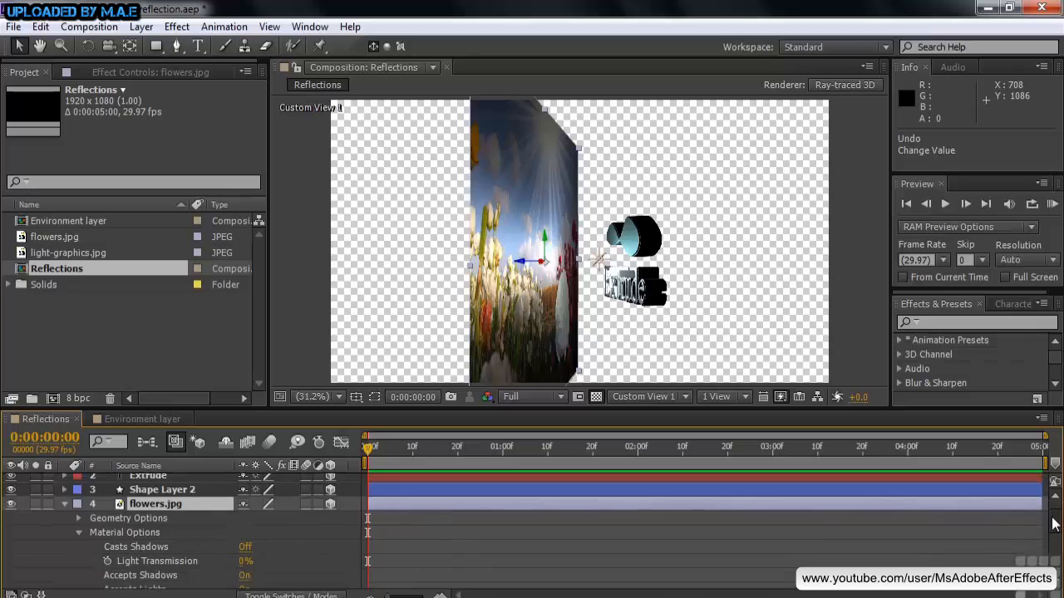
{"action": "left_click_drag", "start_coordinate": [1051, 529], "coordinate": [1052, 530]}
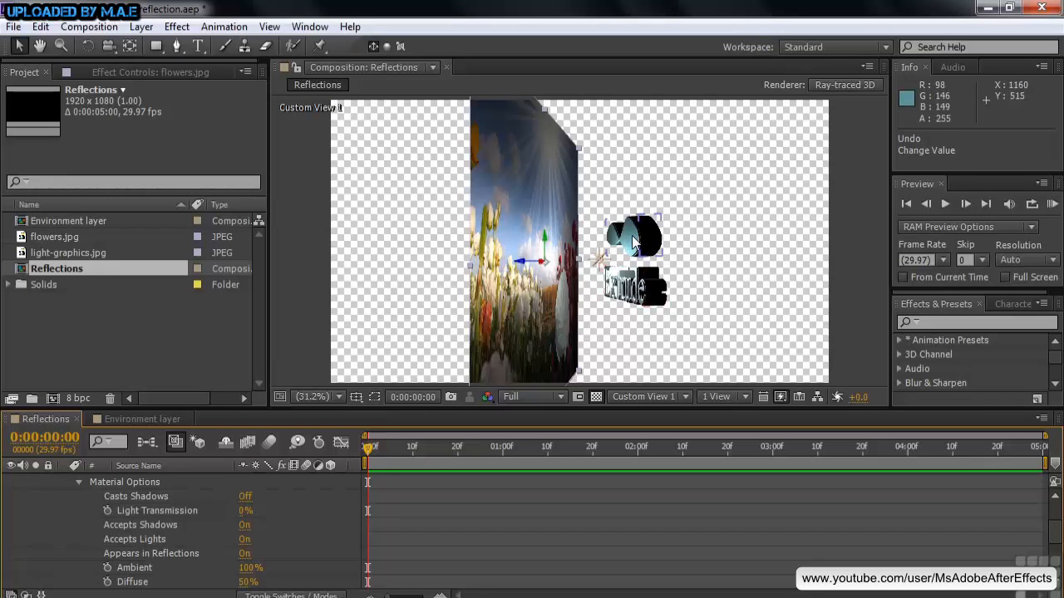
{"action": "left_click", "coordinate": [244, 555]}
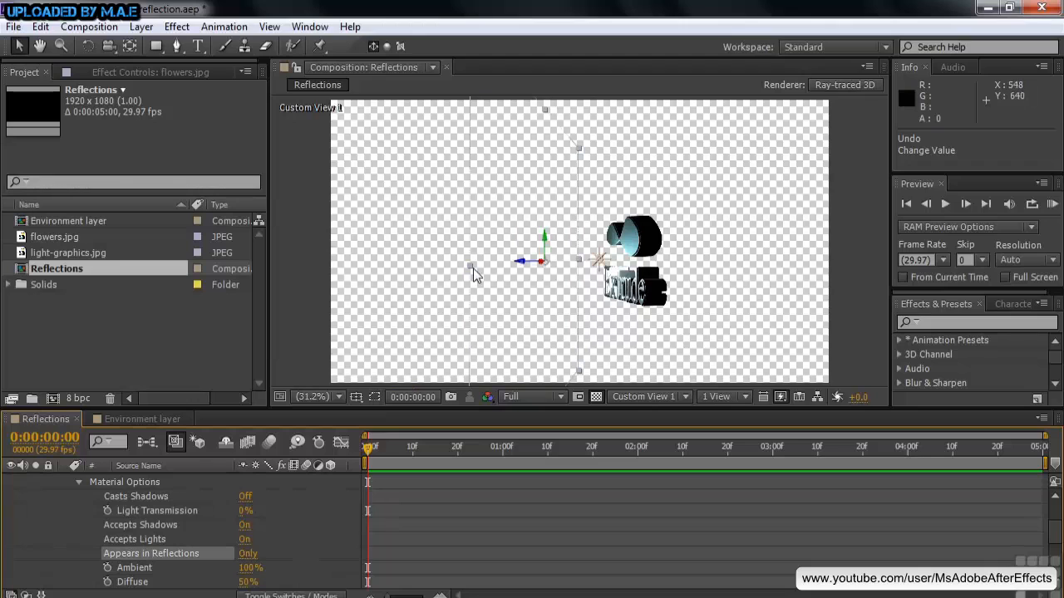
{"action": "left_click", "coordinate": [247, 554]}
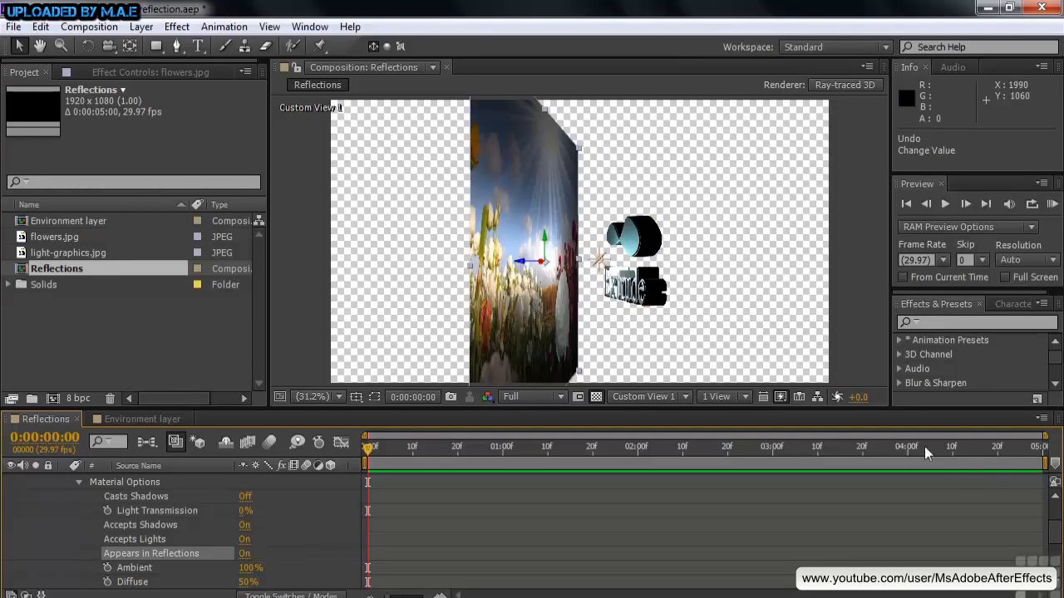
Step: Set the Reflection Intensity of both the Extrude text layer and Shape Layer 2 to 100%
{"action": "scroll", "coordinate": [1055, 530], "scroll_direction": "up", "scroll_amount": 5}
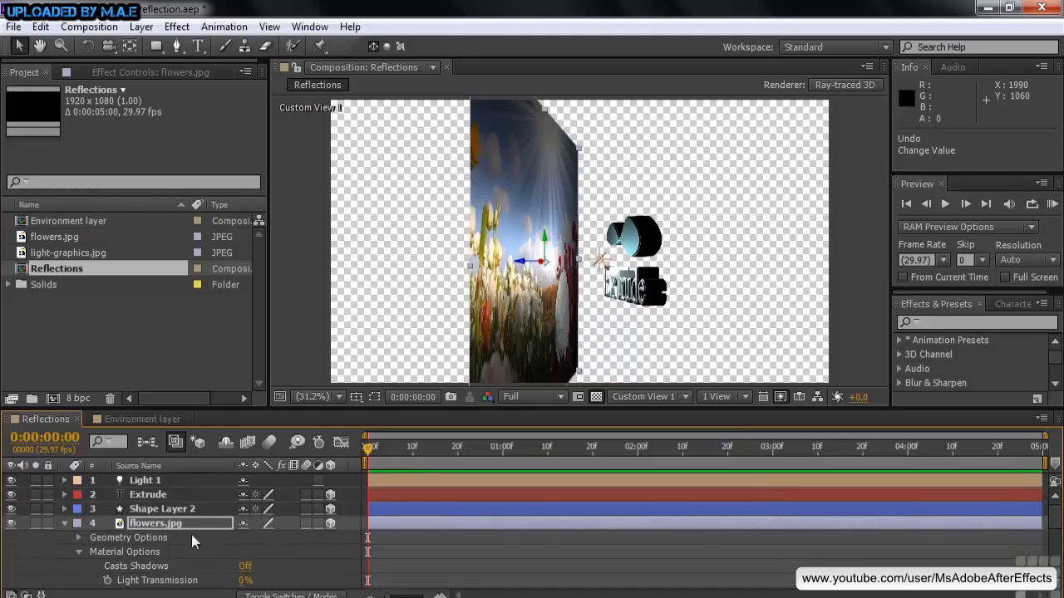
{"action": "left_click", "coordinate": [137, 496]}
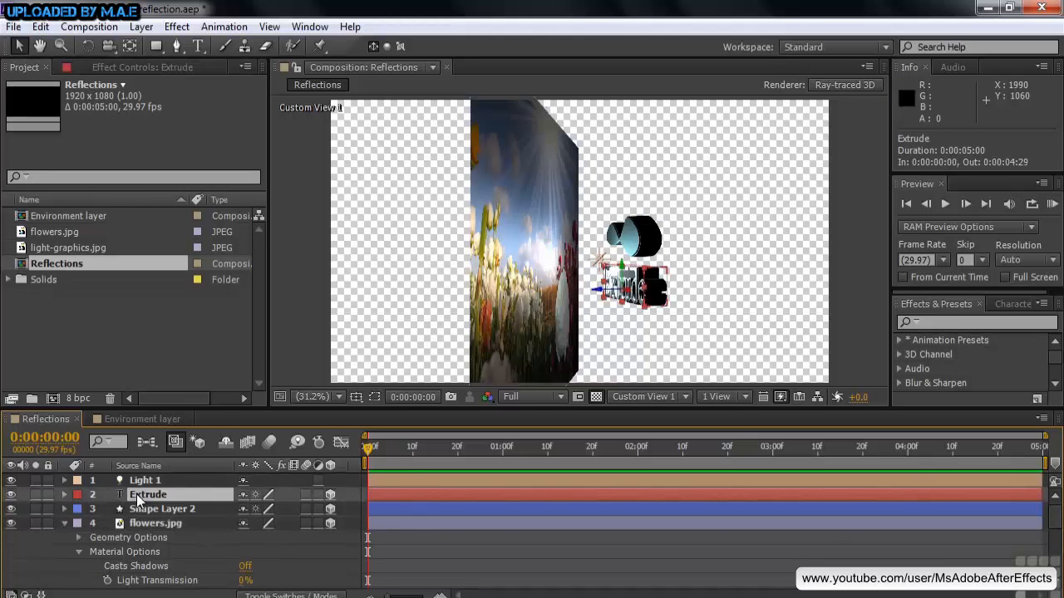
{"action": "left_click", "coordinate": [140, 512], "text": "ctrl"}
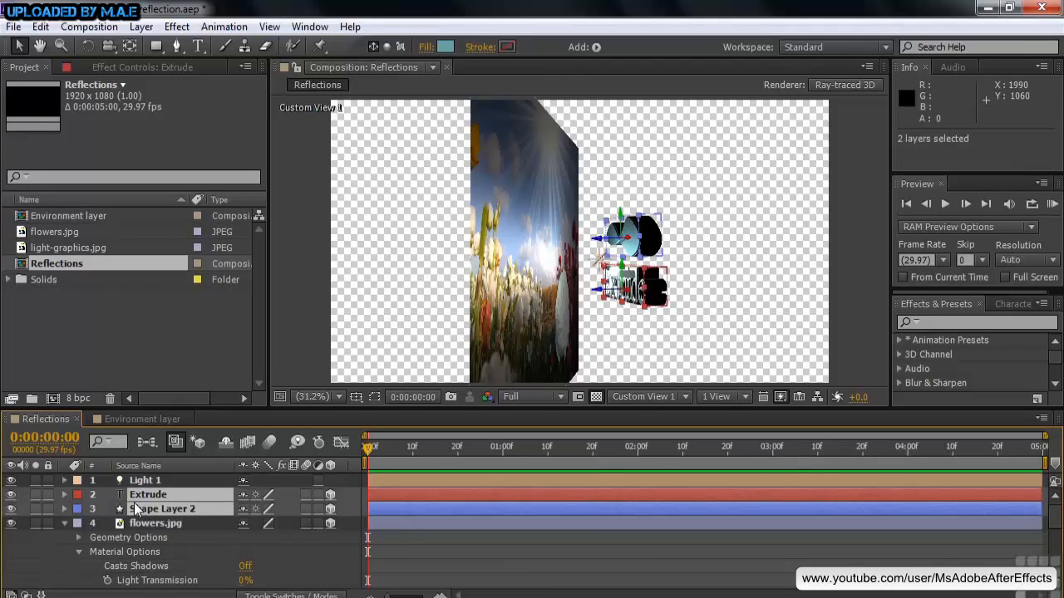
{"action": "key", "text": "a"}
{"action": "key", "text": "a"}
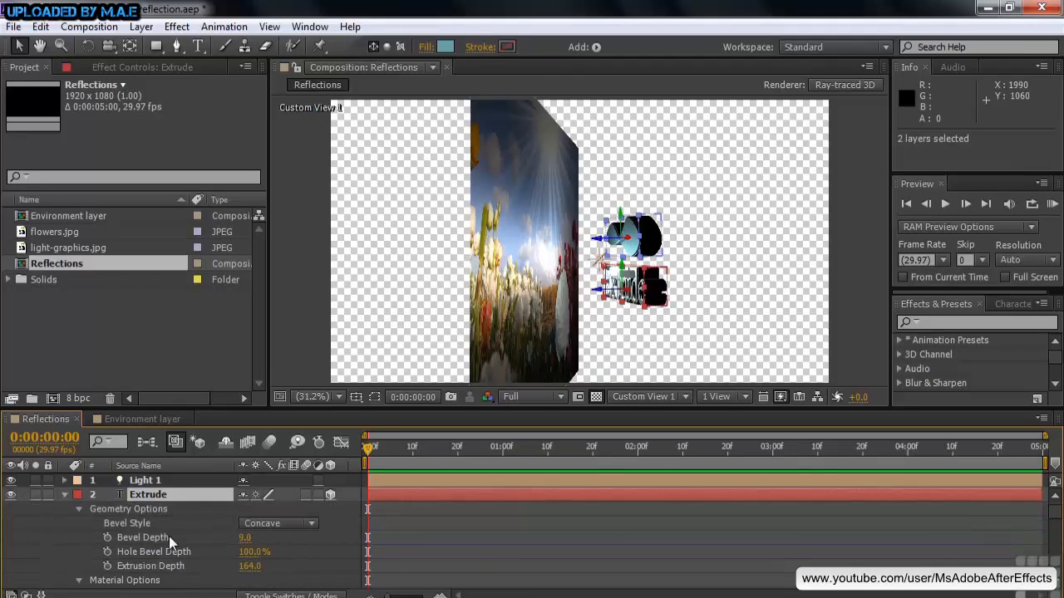
{"action": "left_click", "coordinate": [79, 510]}
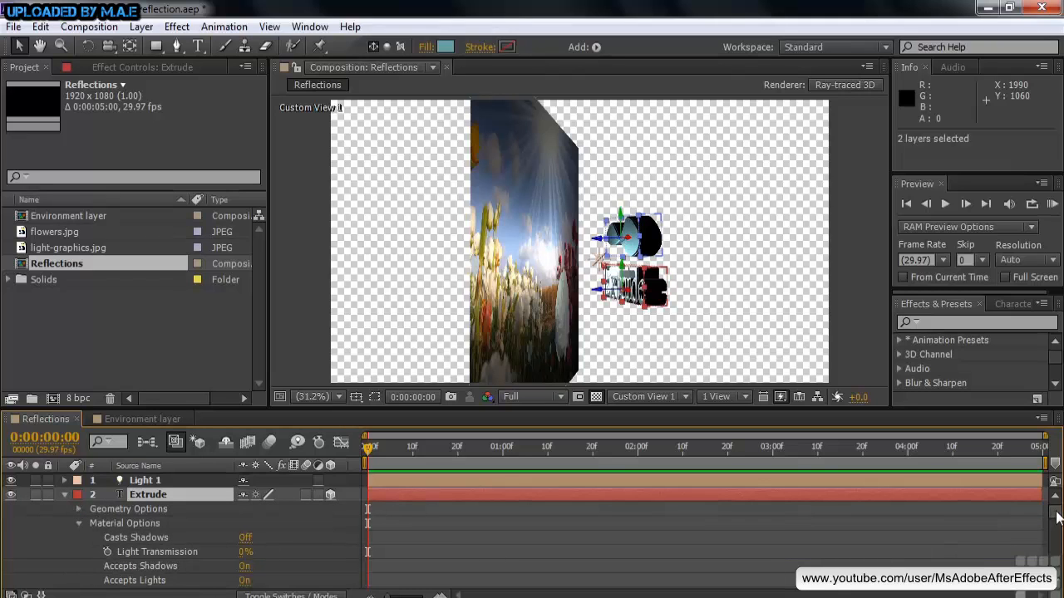
{"action": "scroll", "coordinate": [1058, 527], "scroll_direction": "down", "scroll_amount": 5}
{"action": "scroll", "coordinate": [1058, 527], "scroll_direction": "down", "scroll_amount": 2}
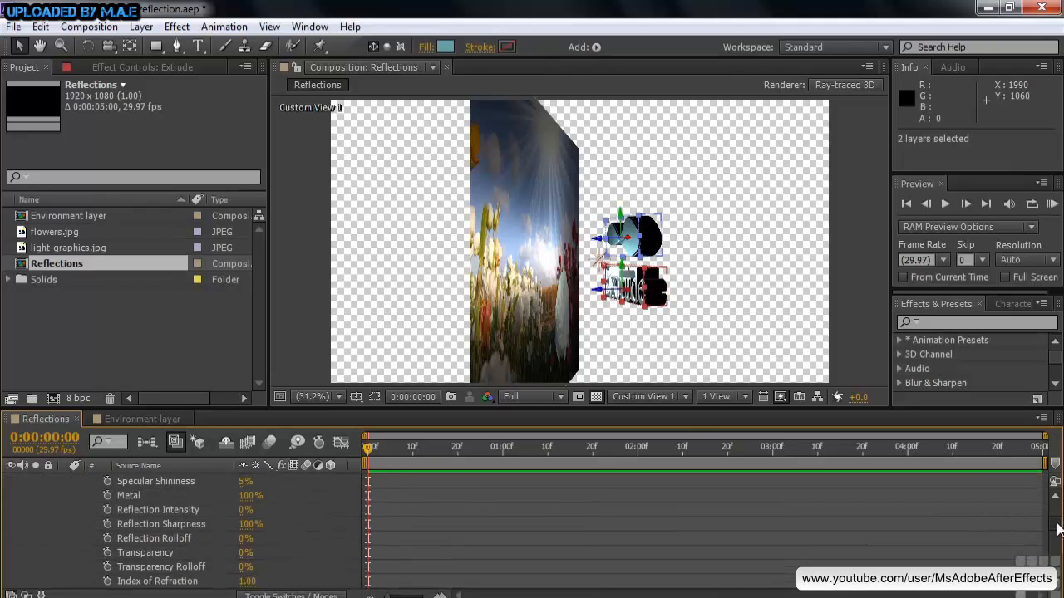
{"action": "scroll", "coordinate": [1058, 526], "scroll_direction": "down", "scroll_amount": 1}
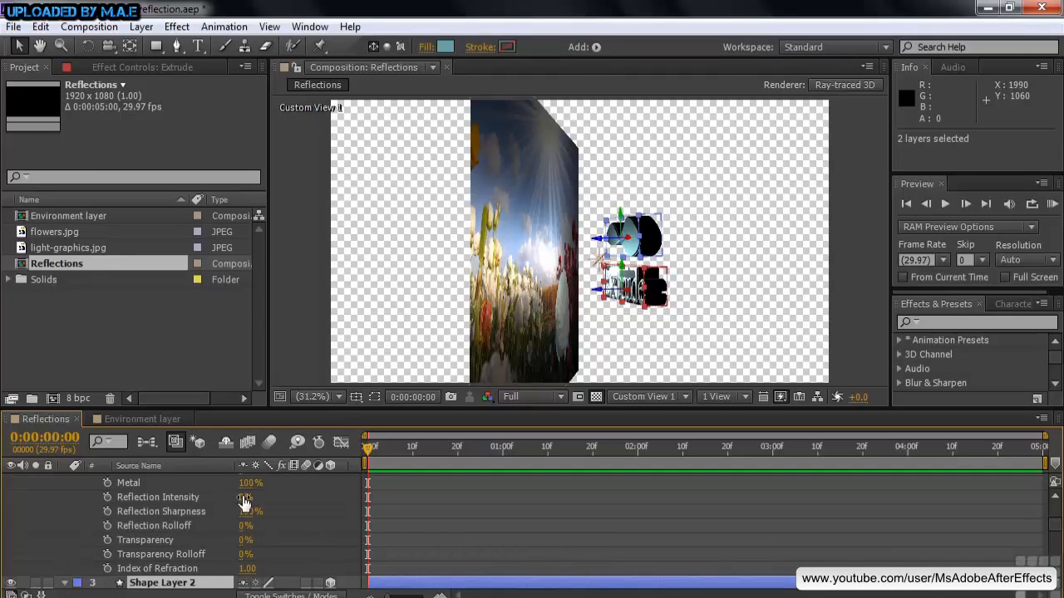
{"action": "left_click_drag", "start_coordinate": [245, 503], "coordinate": [344, 504]}
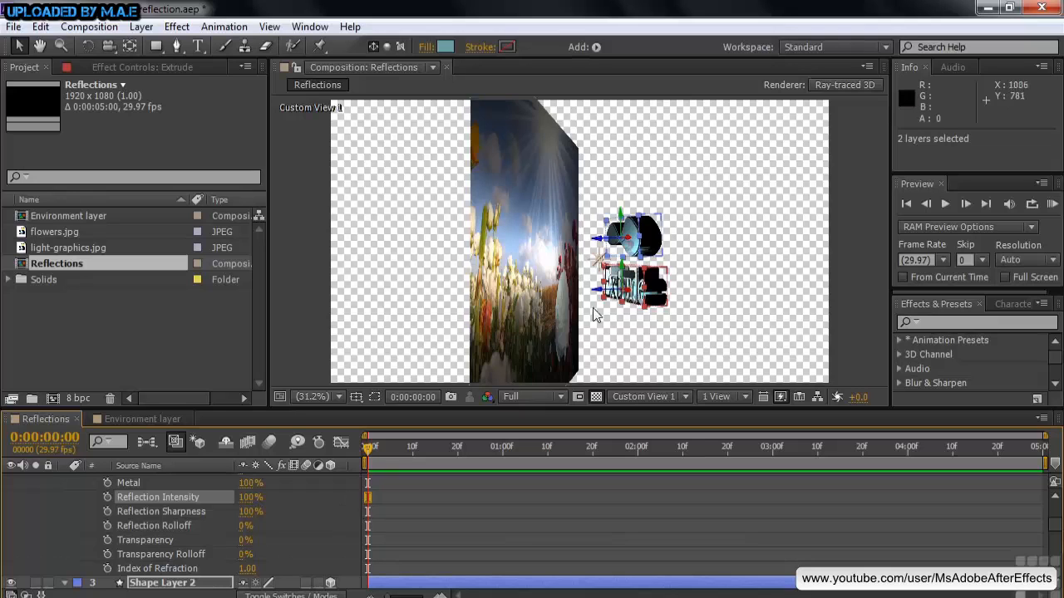
Step: Zoom the composition to 100% and orbit Custom View 1 with the Unified Camera tool to examine the reflections on both objects
{"action": "left_click", "coordinate": [595, 339]}
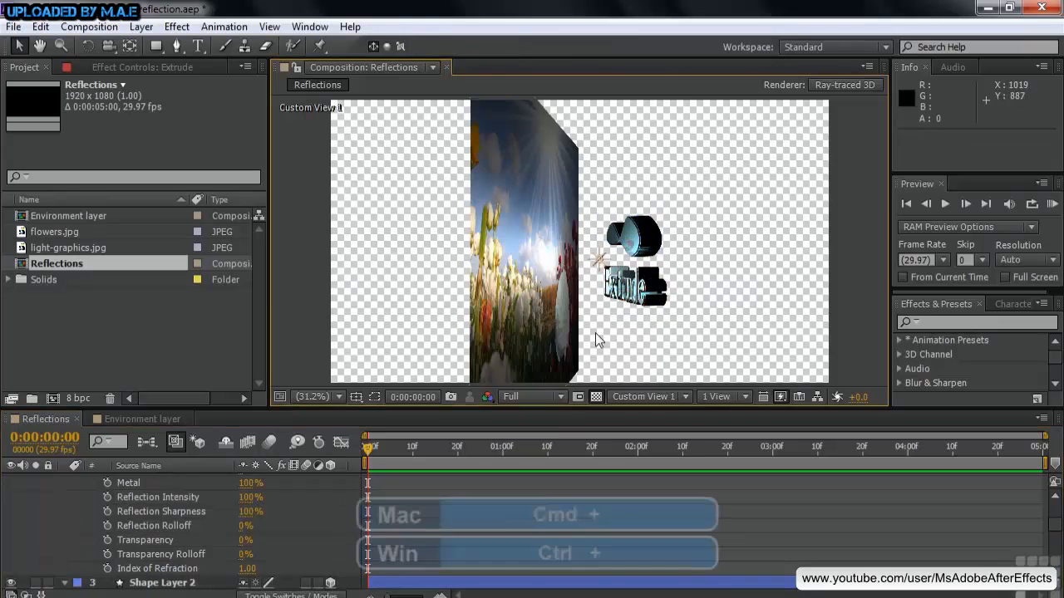
{"action": "key", "text": "slash"}
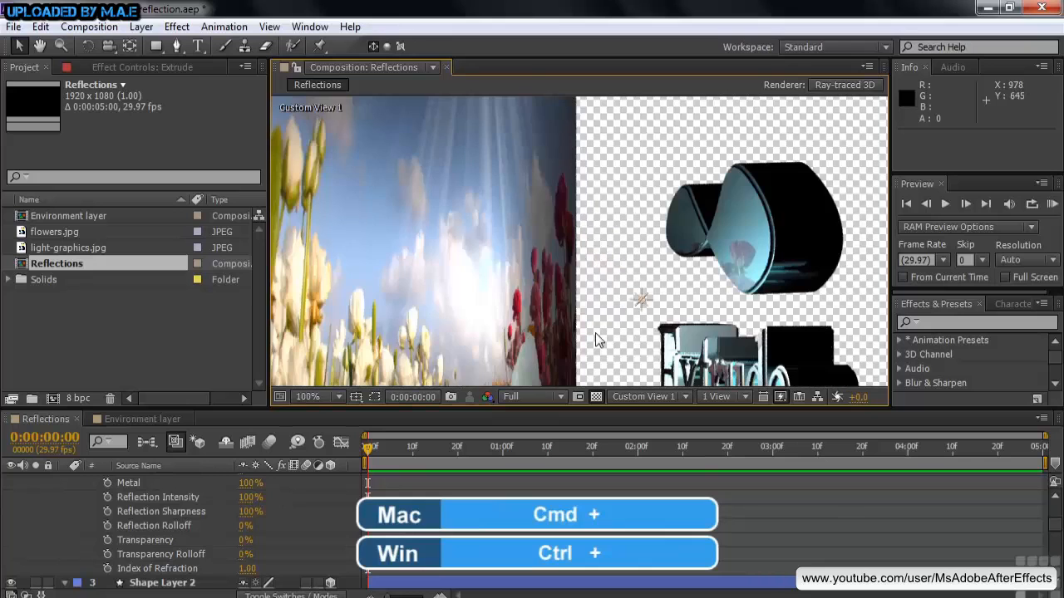
{"action": "key", "text": "c"}
{"action": "left_click_drag", "start_coordinate": [595, 299], "coordinate": [642, 318]}
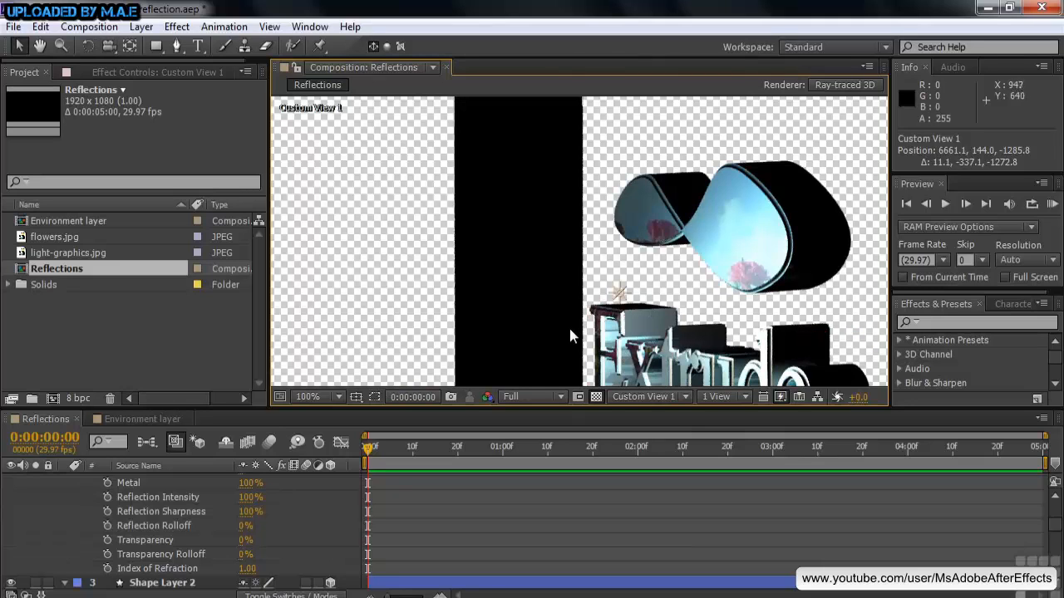
{"action": "left_click", "coordinate": [109, 46]}
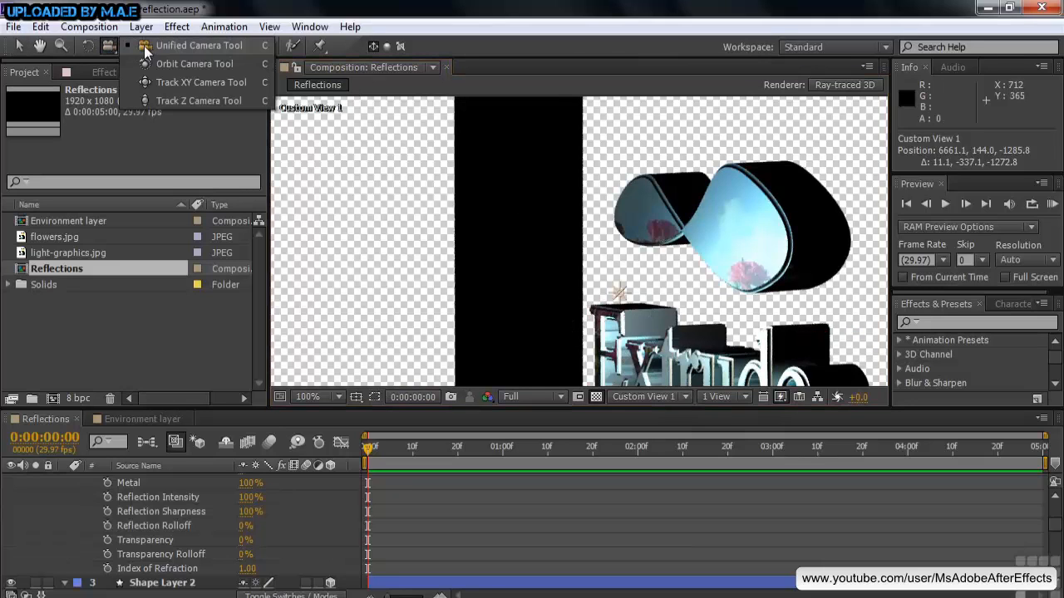
{"action": "left_click", "coordinate": [143, 46]}
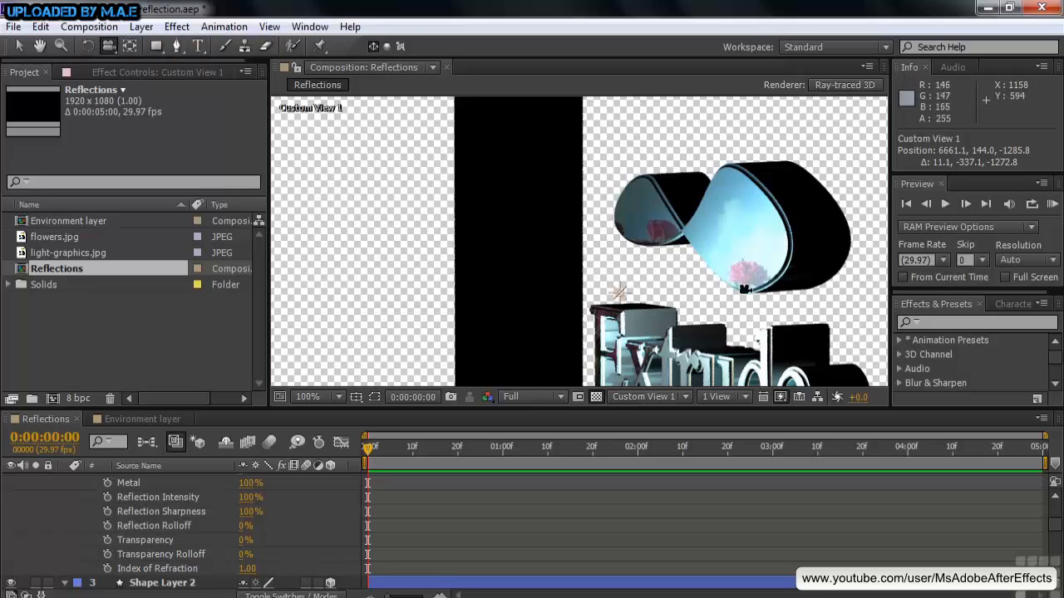
{"action": "left_click_drag", "start_coordinate": [723, 295], "coordinate": [729, 189]}
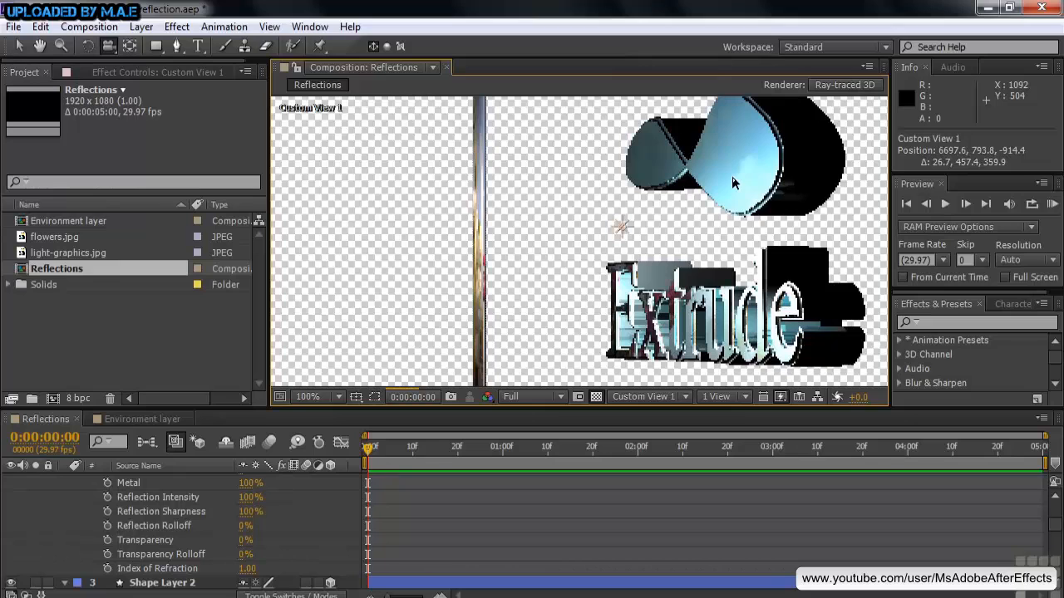
Step: Rotate the Extrude text layer in 3D to an orientation of about 2.5°, 328.7°, 4.5°
{"action": "scroll", "coordinate": [234, 499], "scroll_direction": "up", "scroll_amount": 5}
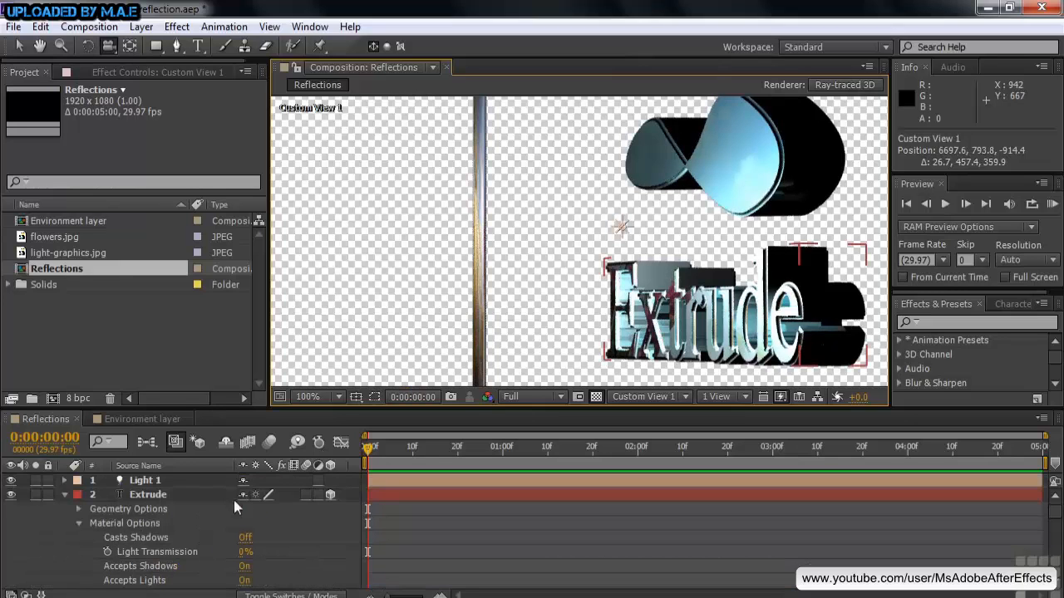
{"action": "left_click", "coordinate": [134, 498]}
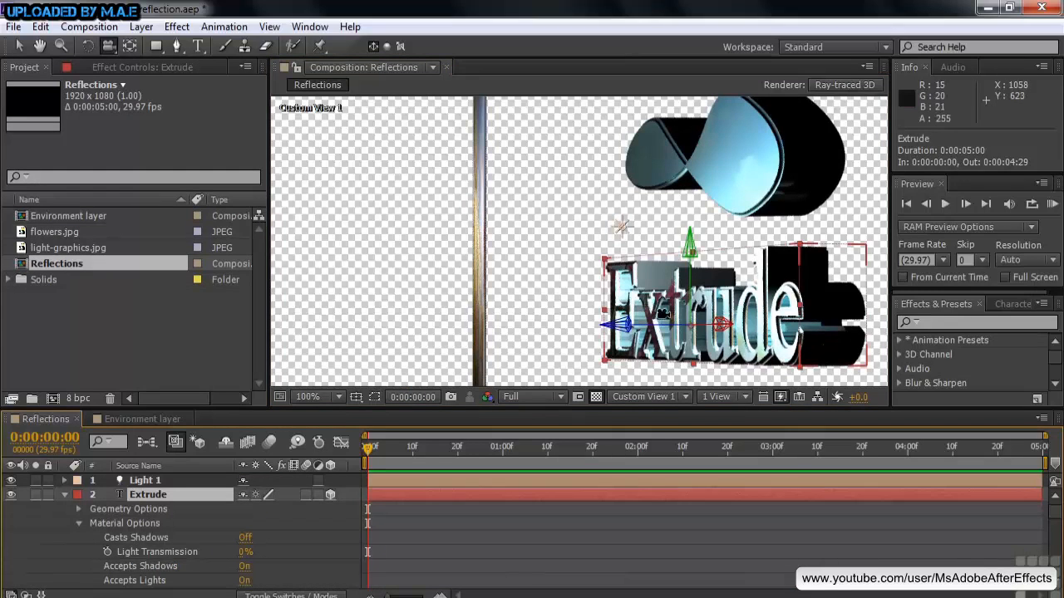
{"action": "key", "text": "w"}
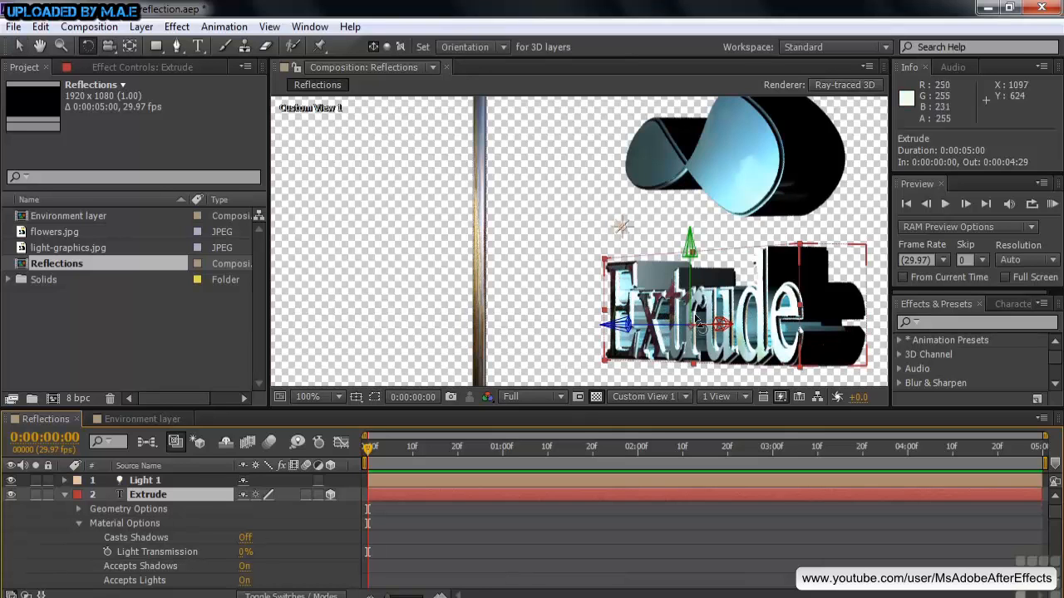
{"action": "mouse_move", "coordinate": [708, 319]}
{"action": "left_mouse_down"}
{"action": "mouse_move", "coordinate": [732, 327]}
{"action": "mouse_move", "coordinate": [721, 321]}
{"action": "left_mouse_up"}
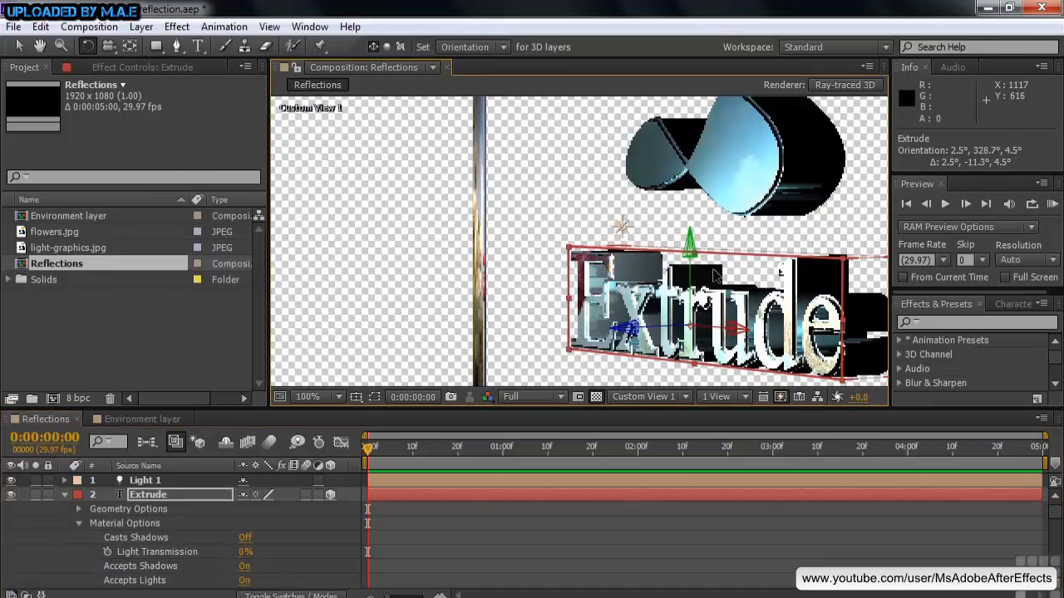
Step: Rotate Shape Layer 2 slightly in 3D to an orientation of about 1.5°, 339.0°, 0.7°
{"action": "left_click", "coordinate": [723, 193]}
{"action": "mouse_move", "coordinate": [724, 175]}
{"action": "left_mouse_down"}
{"action": "mouse_move", "coordinate": [737, 170]}
{"action": "mouse_move", "coordinate": [719, 172]}
{"action": "left_mouse_up"}
{"action": "key", "text": "v"}
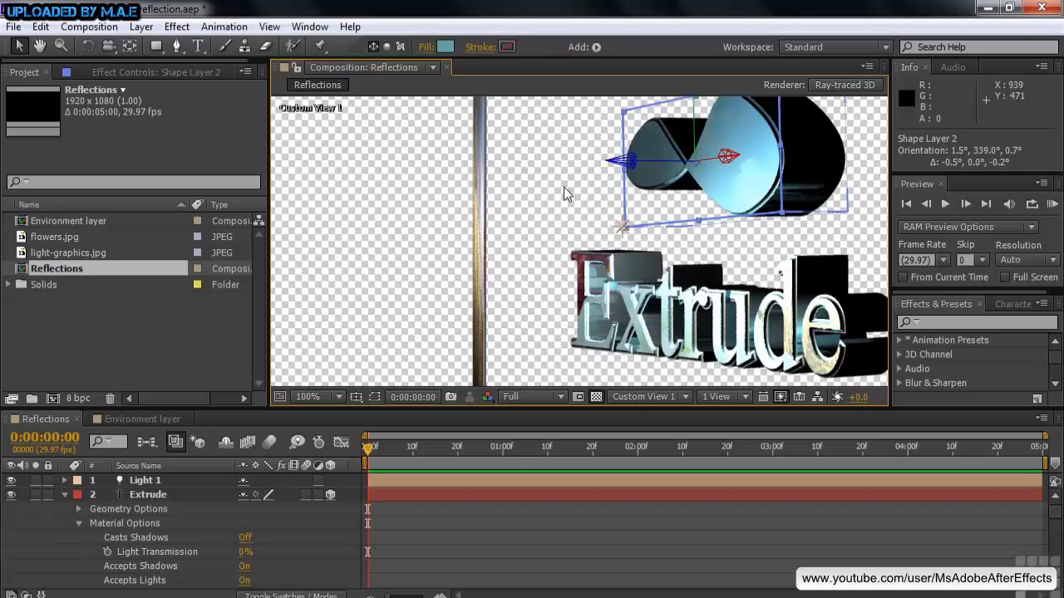
Step: Switch the composition's 3D view from Custom View 1 to Active Camera
{"action": "left_click", "coordinate": [683, 397]}
{"action": "left_click", "coordinate": [658, 199]}
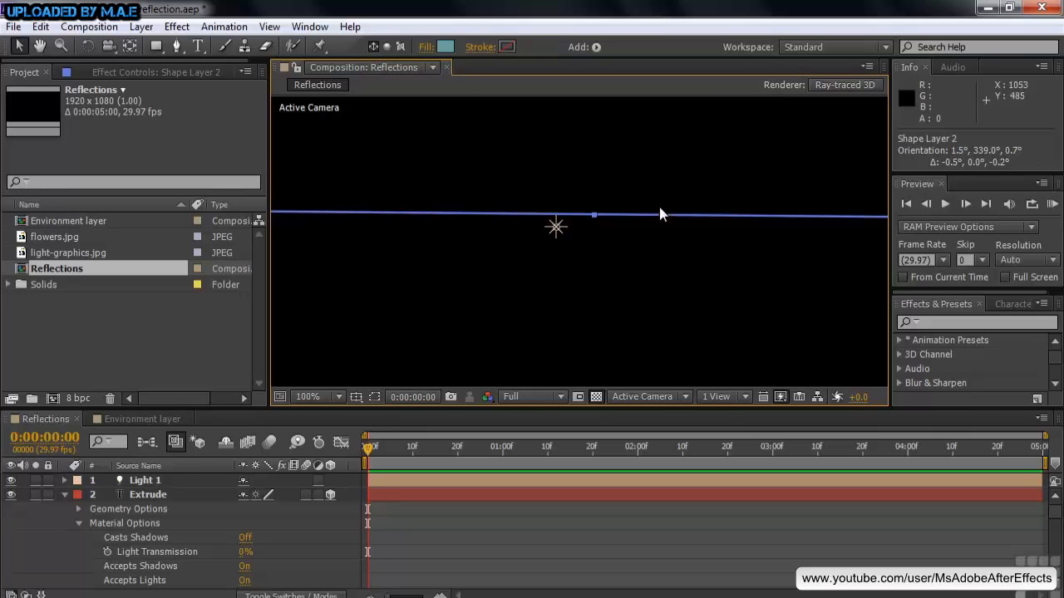
Step: Set Appears in Reflections to Only for the flowers.jpg layer and show the whole composition at 25% zoom
{"action": "left_click", "coordinate": [65, 494]}
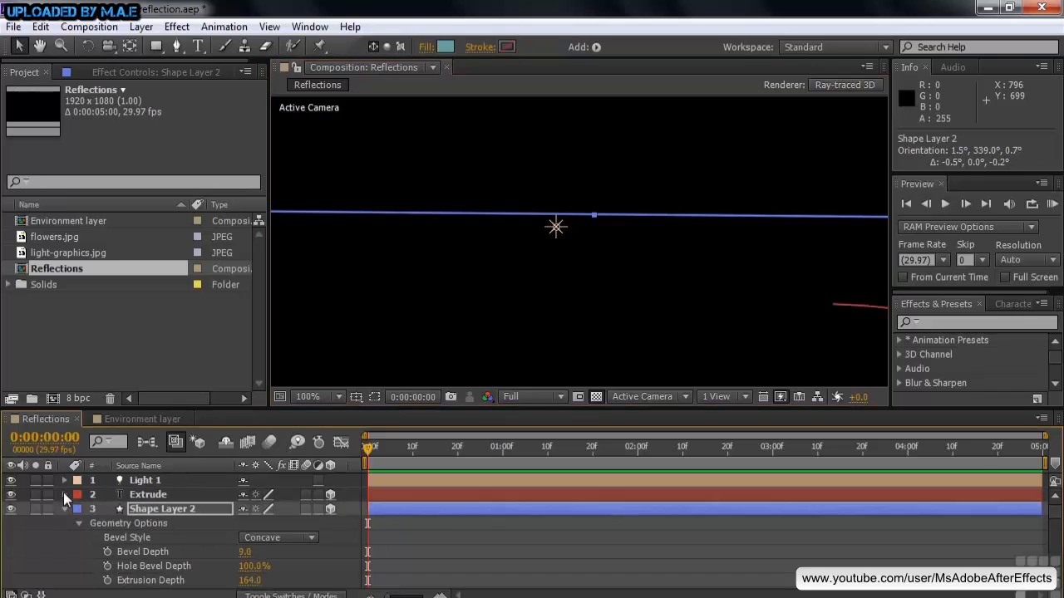
{"action": "left_click", "coordinate": [64, 508]}
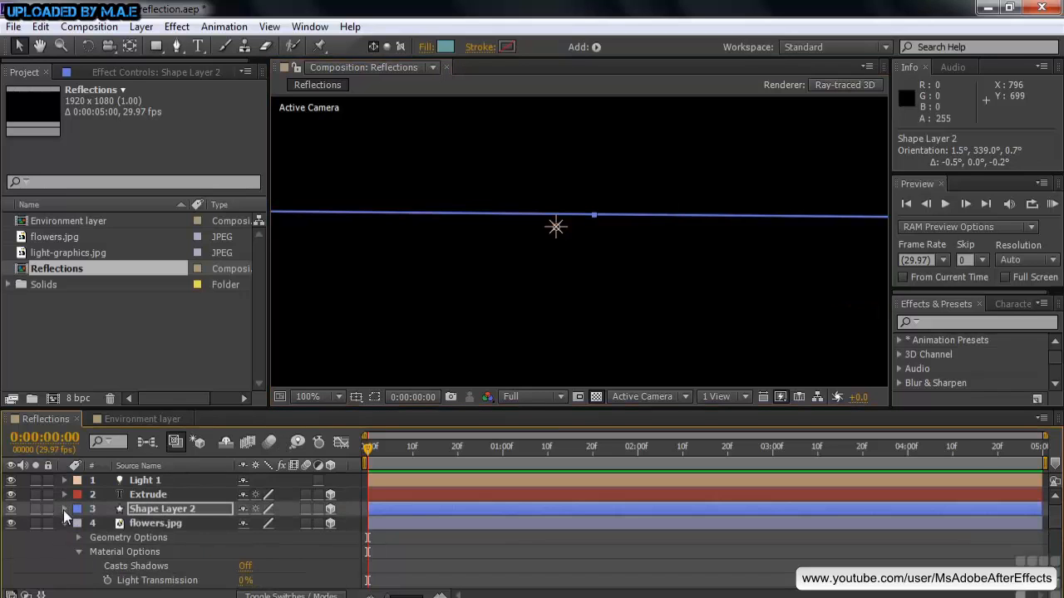
{"action": "left_click", "coordinate": [1056, 584]}
{"action": "left_click", "coordinate": [1056, 584]}
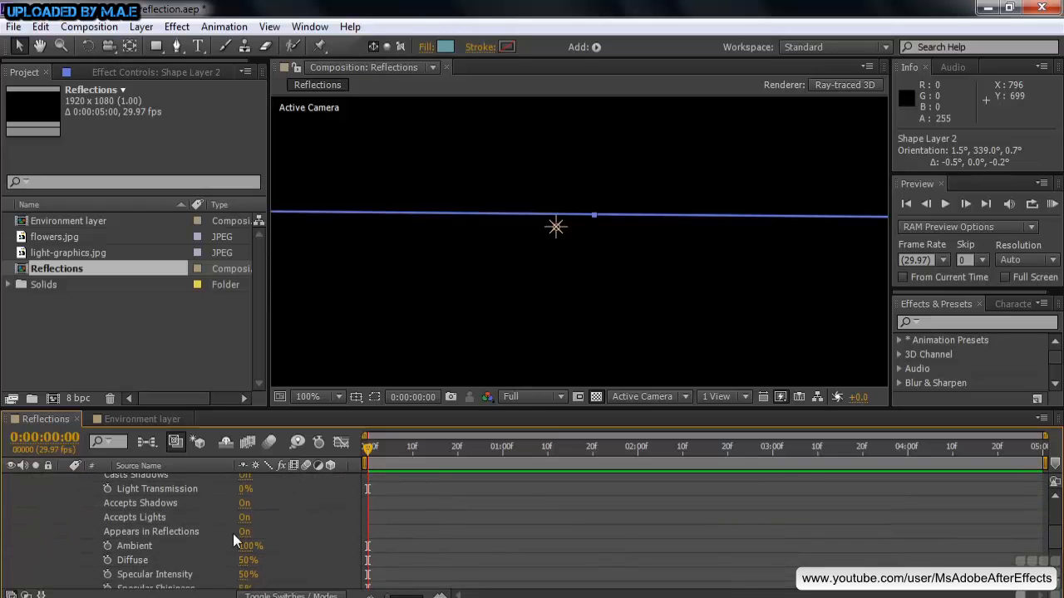
{"action": "left_click", "coordinate": [244, 534]}
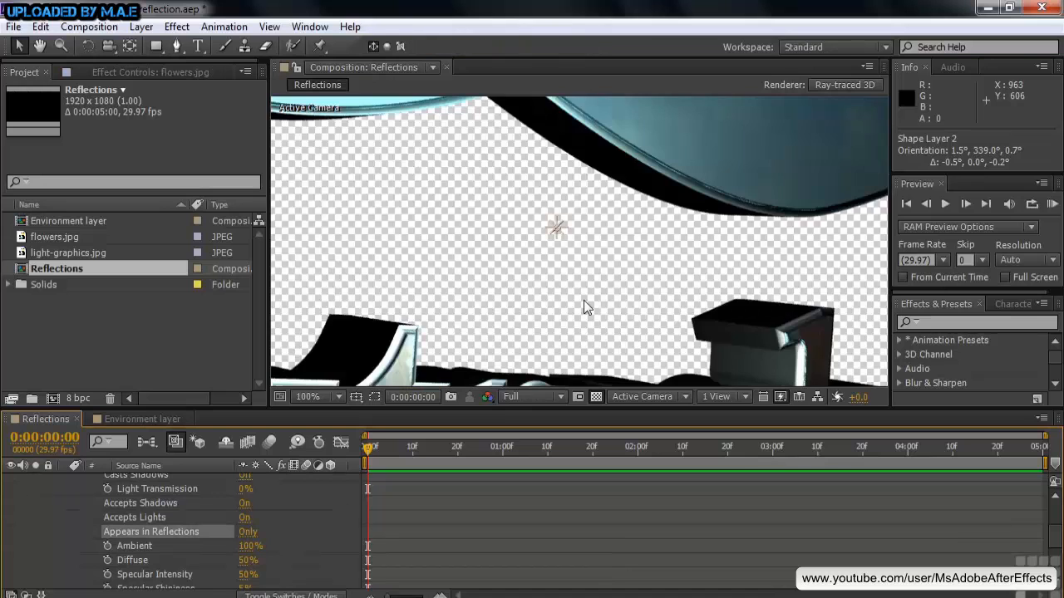
{"action": "scroll", "coordinate": [583, 307], "scroll_direction": "down", "scroll_amount": 4}
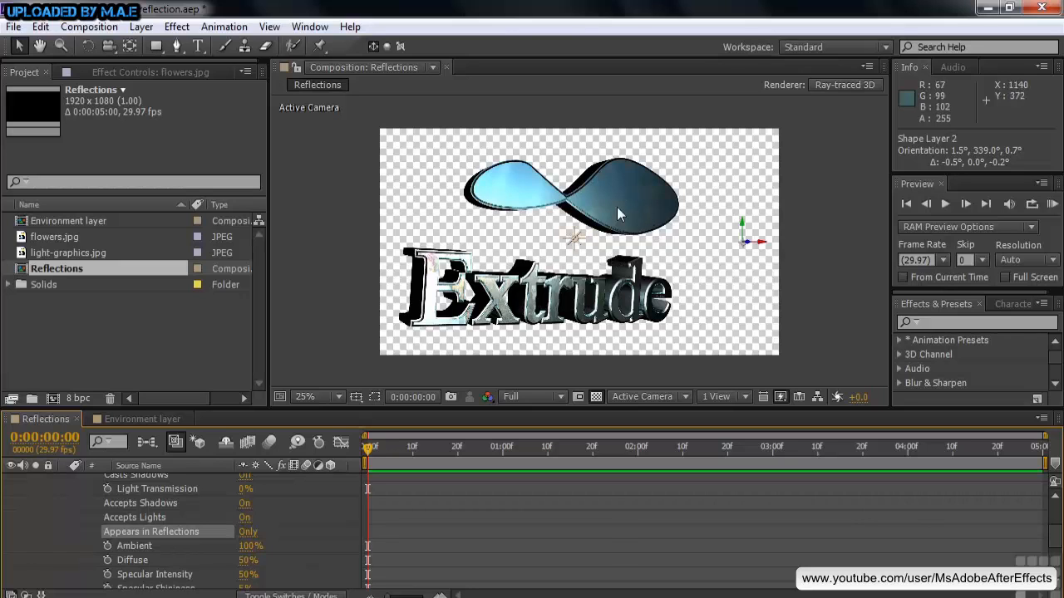
Step: Rotate Shape Layer 2 in 3D to an orientation of about 17.7°, 349.9°, 11.1°
{"action": "scroll", "coordinate": [323, 497], "scroll_direction": "up", "scroll_amount": 3}
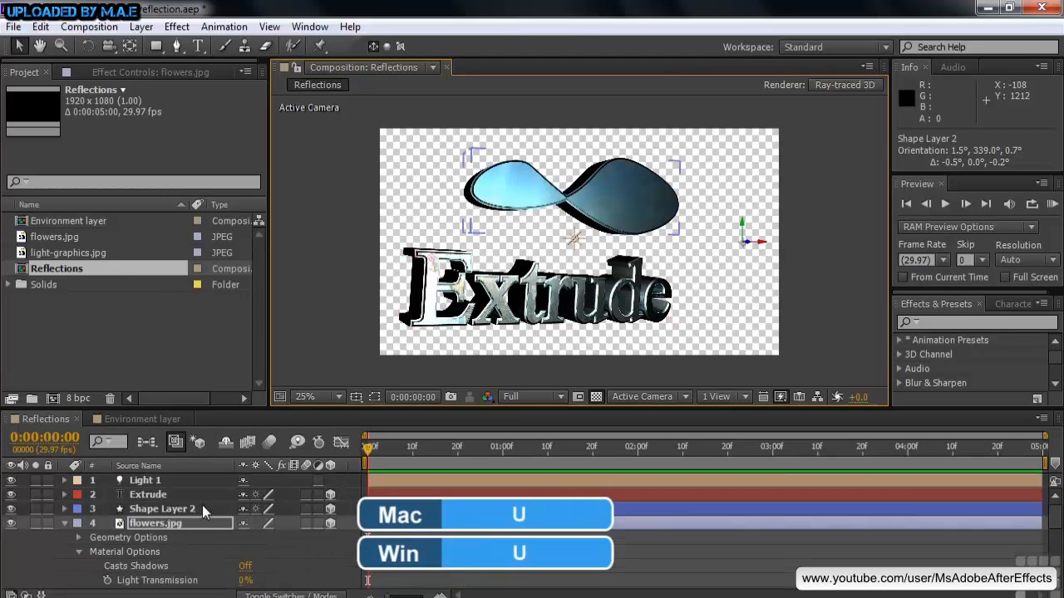
{"action": "left_click", "coordinate": [172, 508]}
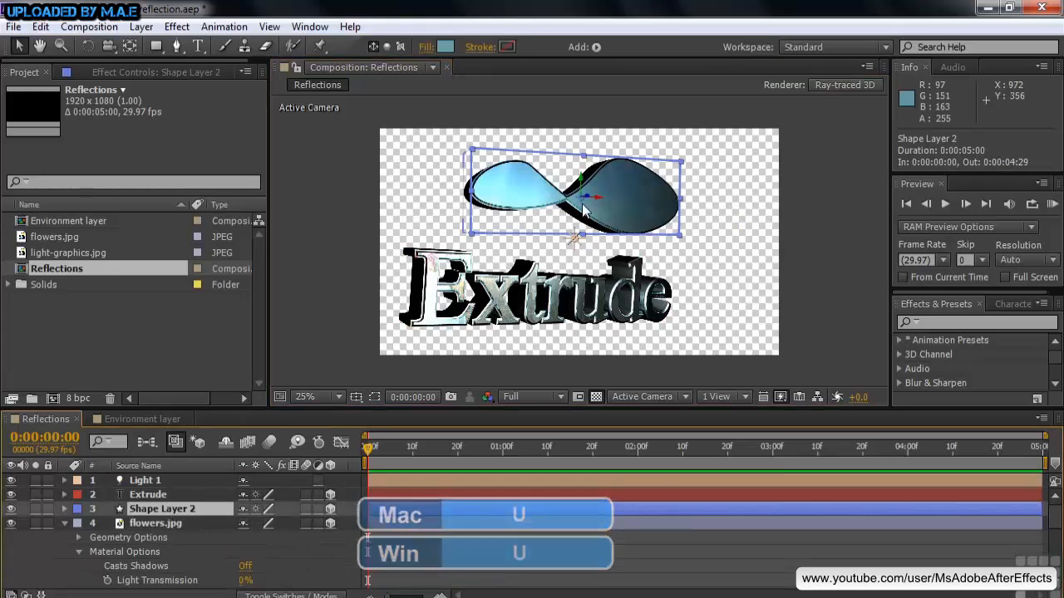
{"action": "key", "text": "w"}
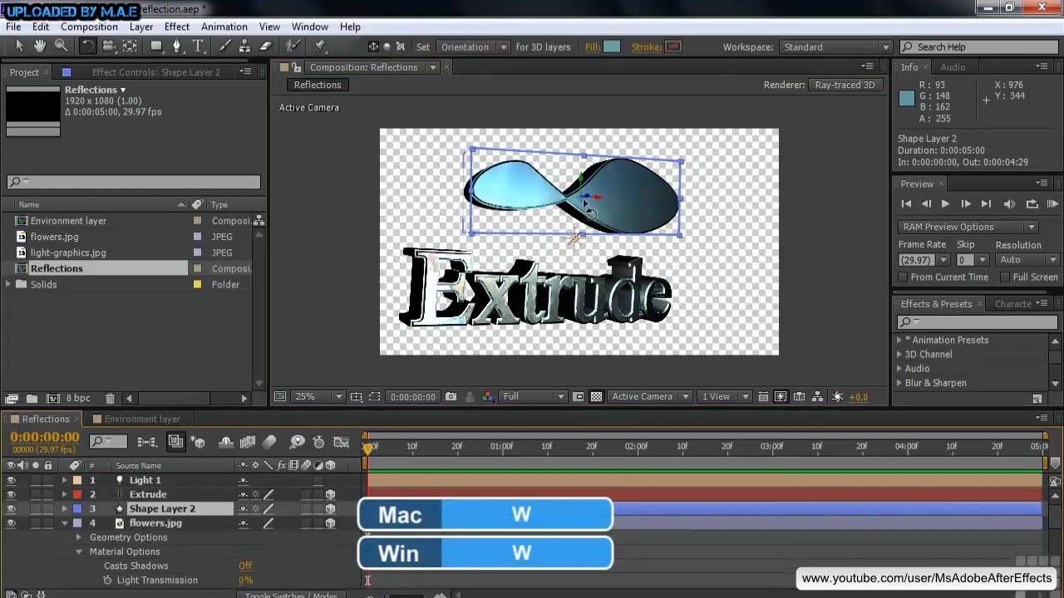
{"action": "mouse_move", "coordinate": [592, 194]}
{"action": "left_mouse_down"}
{"action": "mouse_move", "coordinate": [605, 171]}
{"action": "mouse_move", "coordinate": [613, 211]}
{"action": "mouse_move", "coordinate": [600, 218]}
{"action": "mouse_move", "coordinate": [615, 192]}
{"action": "mouse_move", "coordinate": [604, 212]}
{"action": "mouse_move", "coordinate": [606, 204]}
{"action": "mouse_move", "coordinate": [615, 214]}
{"action": "mouse_move", "coordinate": [604, 210]}
{"action": "left_mouse_up"}
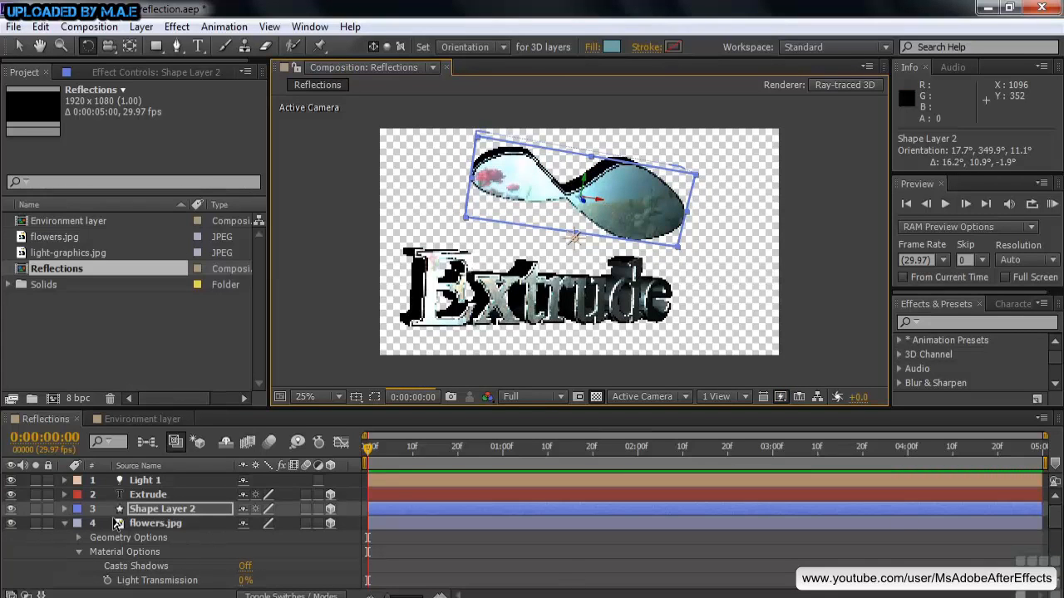
{"action": "key", "text": "v"}
Step: Reveal the Material Options of Shape Layer 2 and review its metal, reflection and transparency settings
{"action": "left_click", "coordinate": [123, 506]}
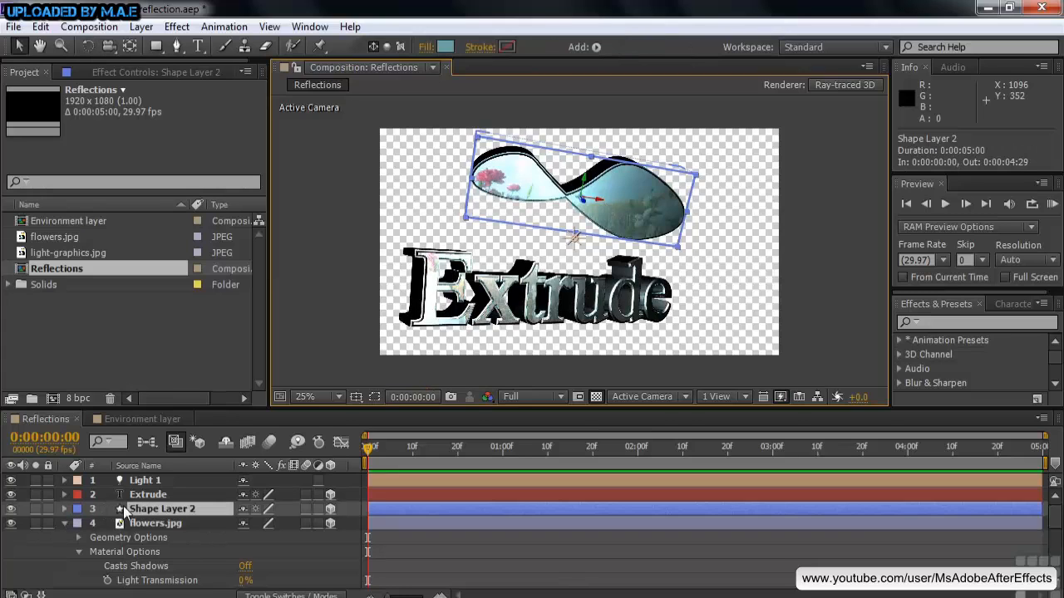
{"action": "key", "text": "a"}
{"action": "key", "text": "a"}
{"action": "scroll", "coordinate": [275, 549], "scroll_direction": "down", "scroll_amount": 5}
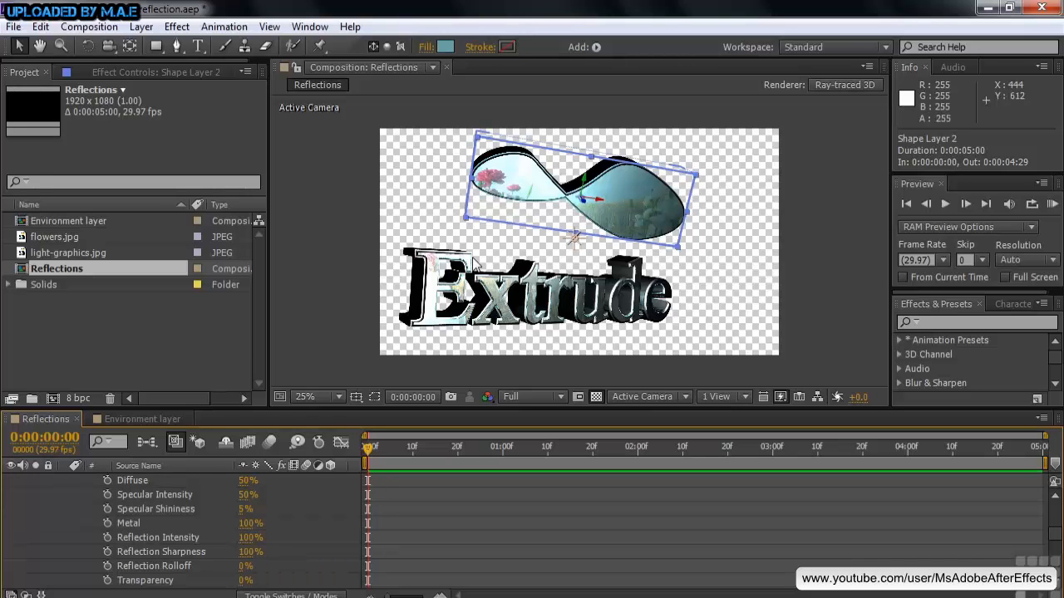
Step: Open the Environment layer composition and turn its light-graphics.jpg layer into an environment layer
{"action": "left_click", "coordinate": [157, 419]}
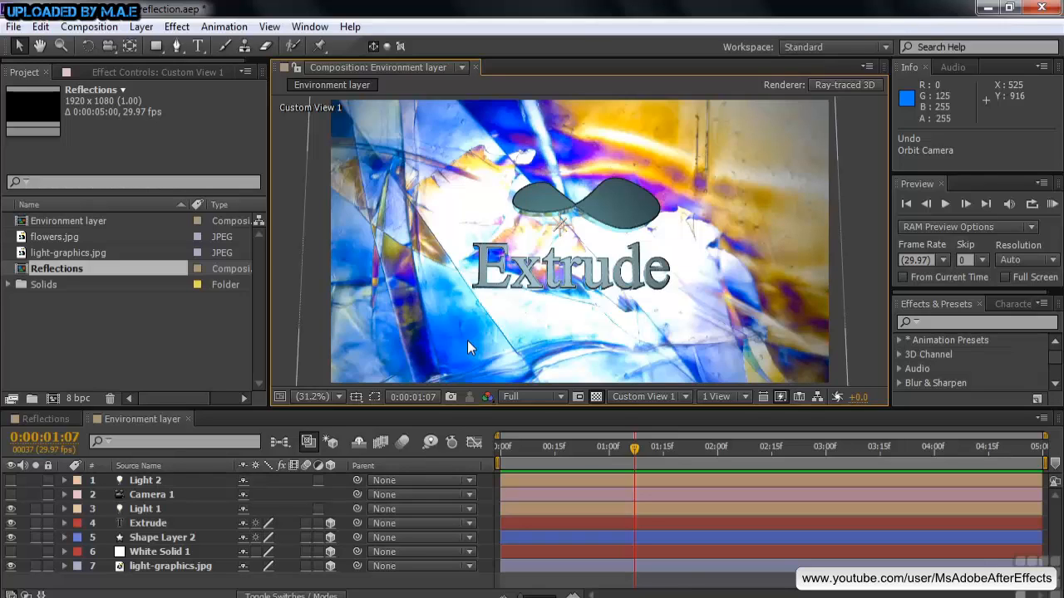
{"action": "left_click", "coordinate": [72, 253]}
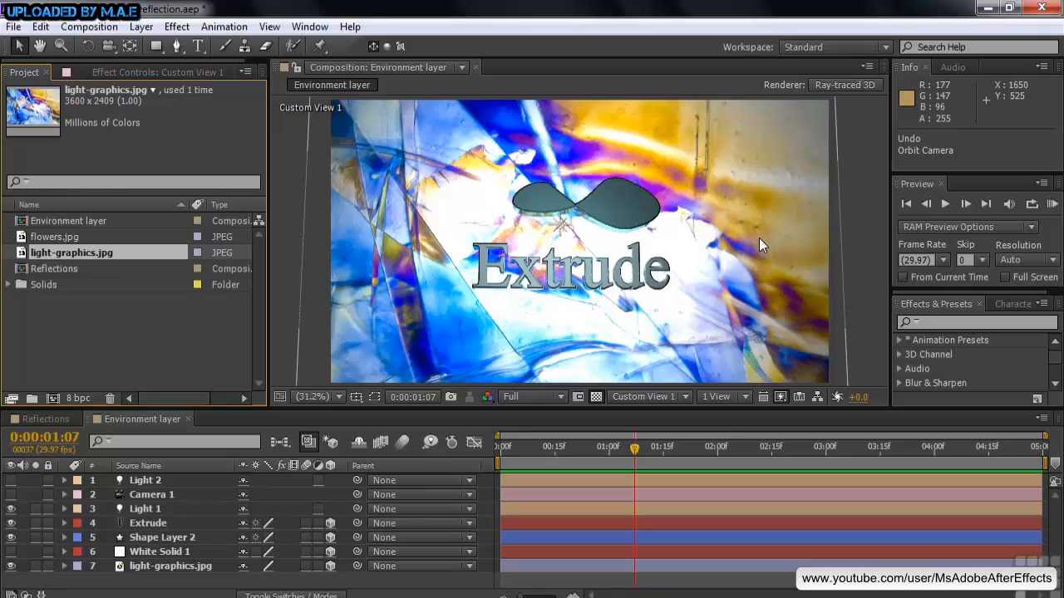
{"action": "left_click", "coordinate": [158, 569]}
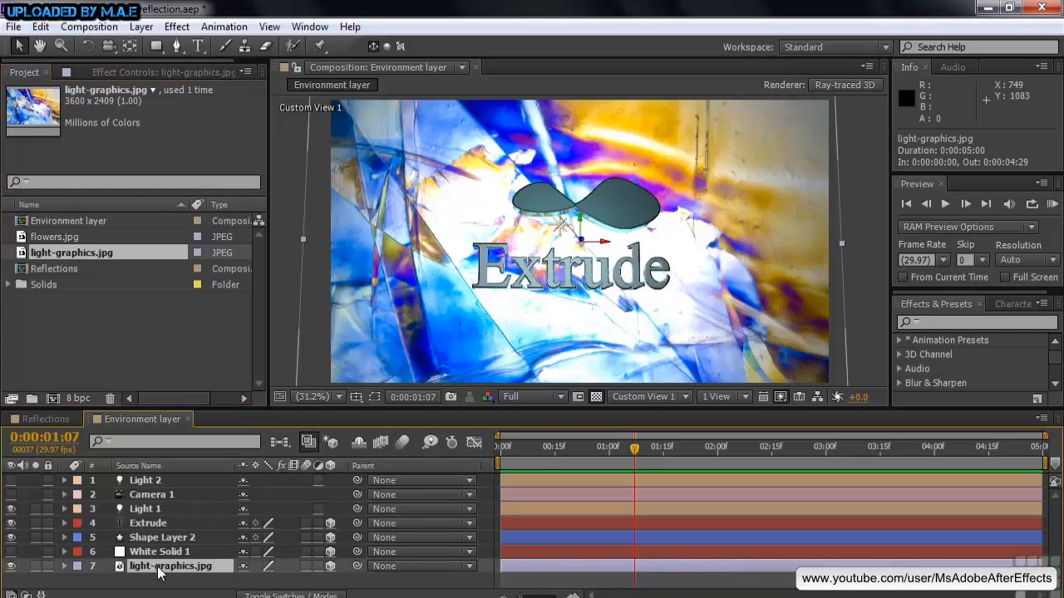
{"action": "left_click", "coordinate": [140, 27]}
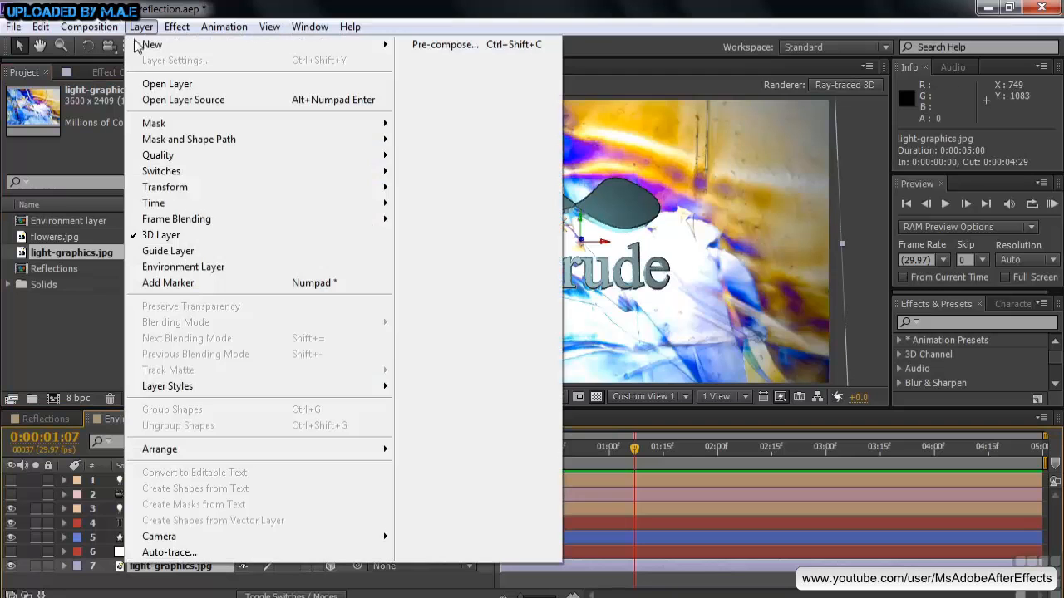
{"action": "left_click", "coordinate": [183, 267]}
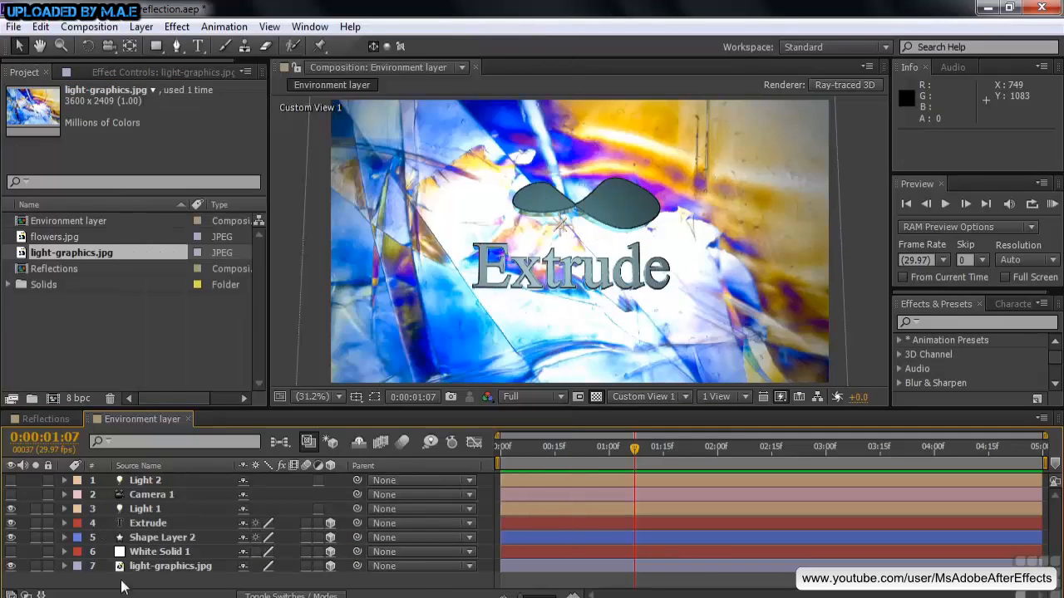
{"action": "right_click", "coordinate": [131, 568]}
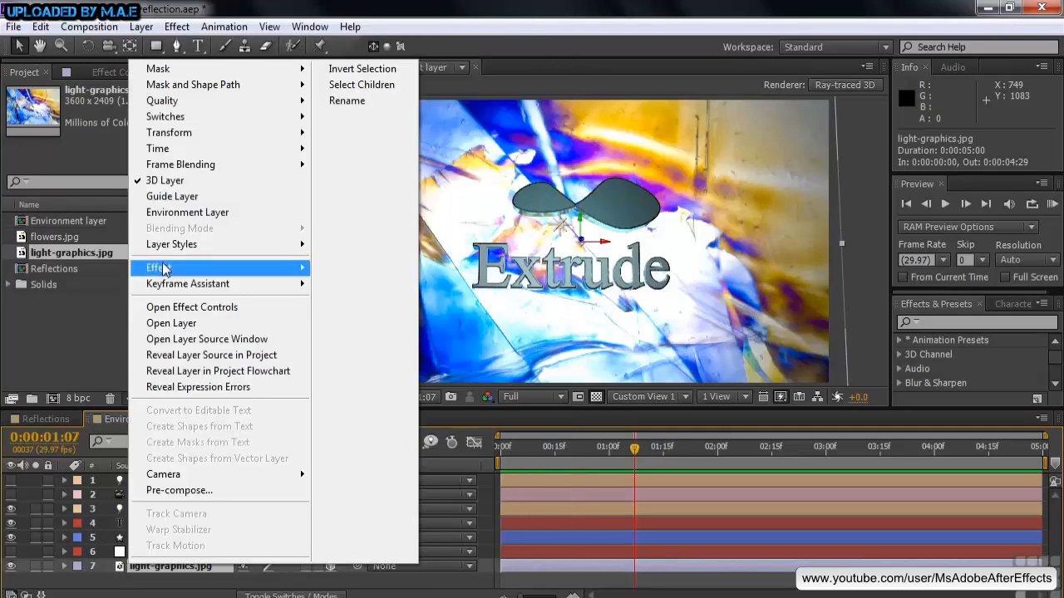
{"action": "left_click", "coordinate": [170, 212]}
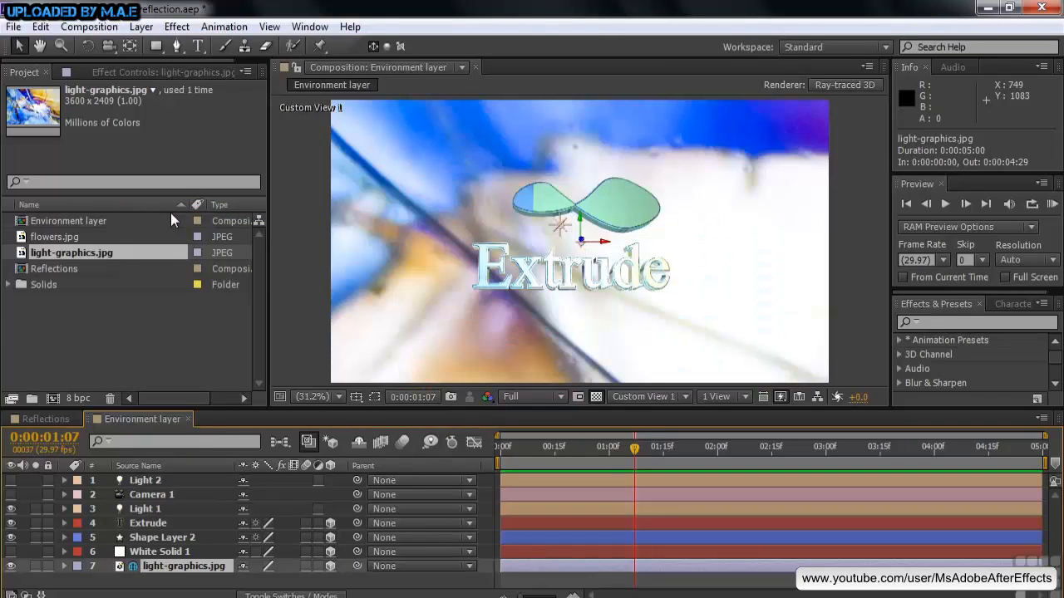
Step: Cycle light-graphics.jpg's Appears in Reflections option through Only and Off back to On, and set its Y Rotation to 184°
{"action": "left_click", "coordinate": [63, 565]}
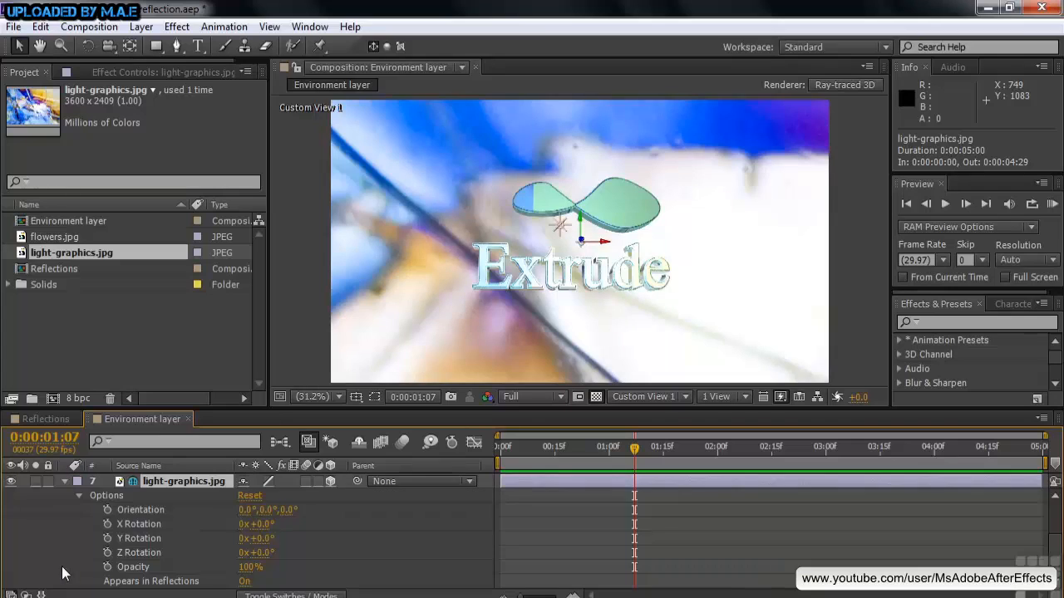
{"action": "left_click", "coordinate": [246, 583]}
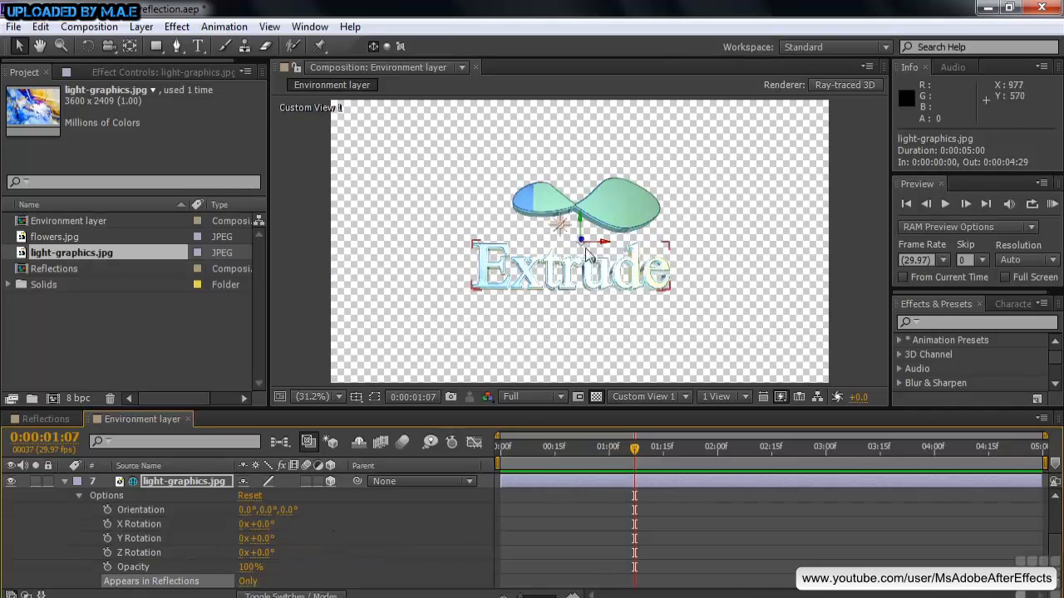
{"action": "left_click", "coordinate": [246, 581]}
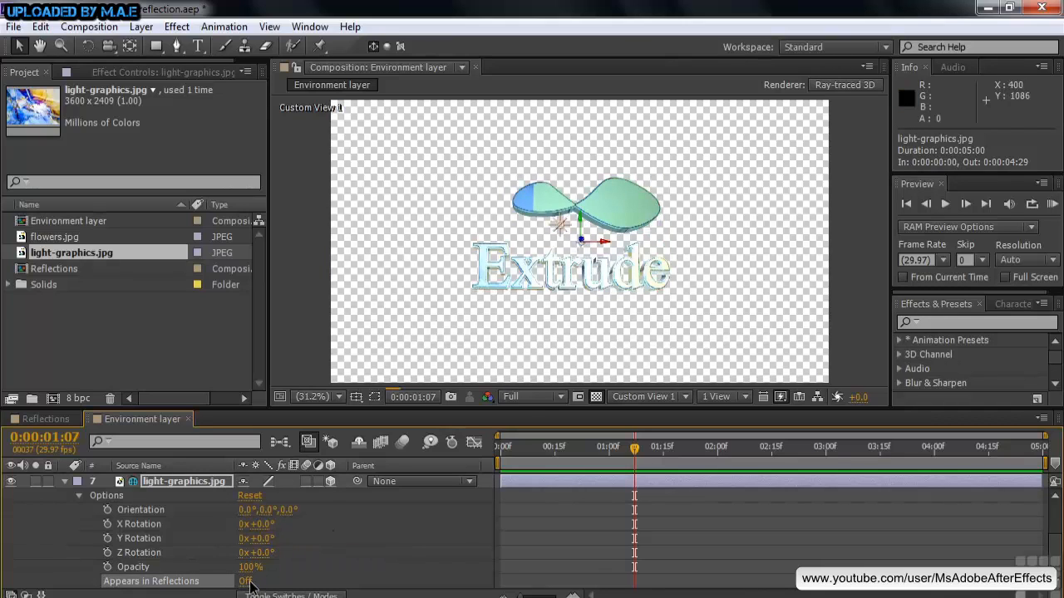
{"action": "left_click", "coordinate": [245, 582]}
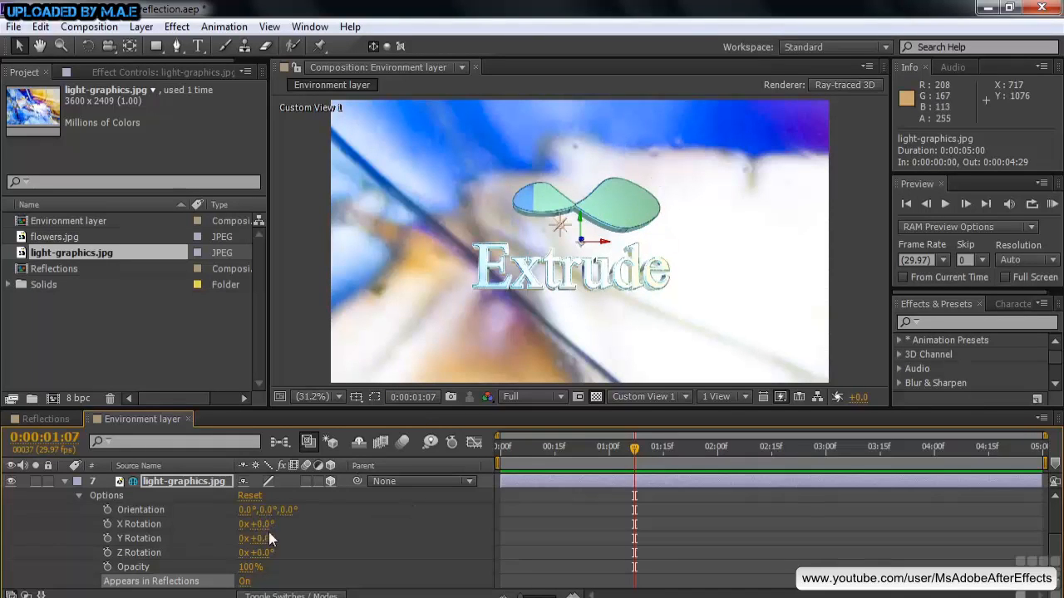
{"action": "left_click_drag", "start_coordinate": [260, 539], "coordinate": [418, 550]}
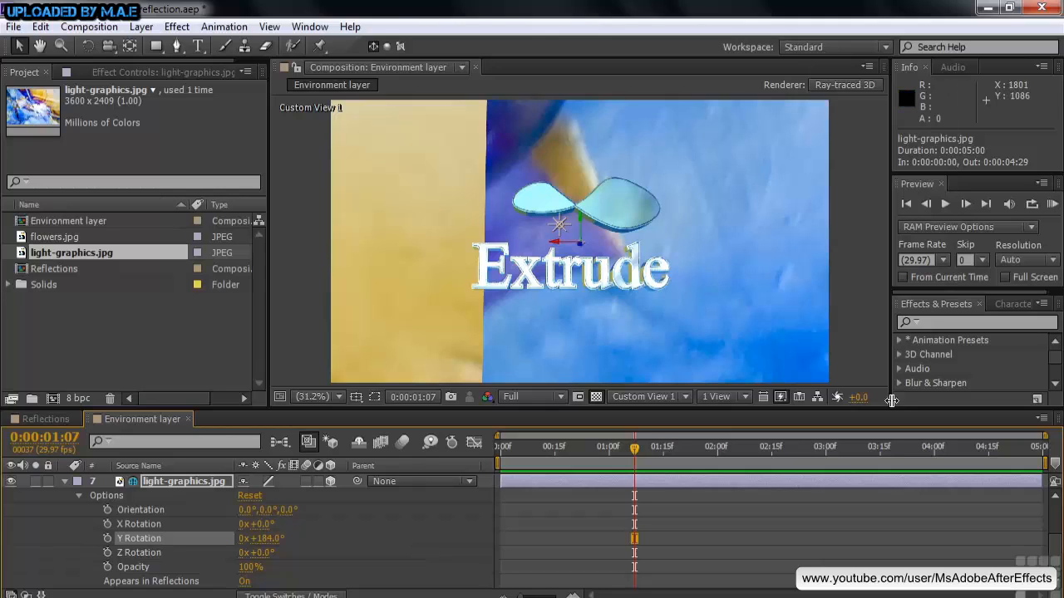
Step: Apply the CC RepeTile effect to the light-graphics.jpg layer and set Blend Borders to 14%
{"action": "left_click", "coordinate": [927, 321]}
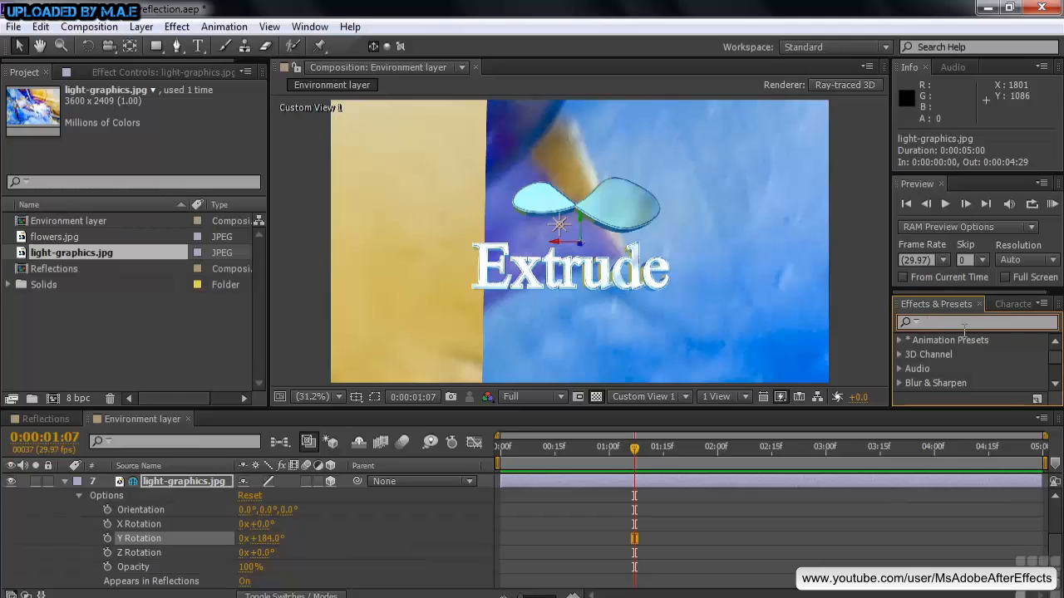
{"action": "type", "text": "repe"}
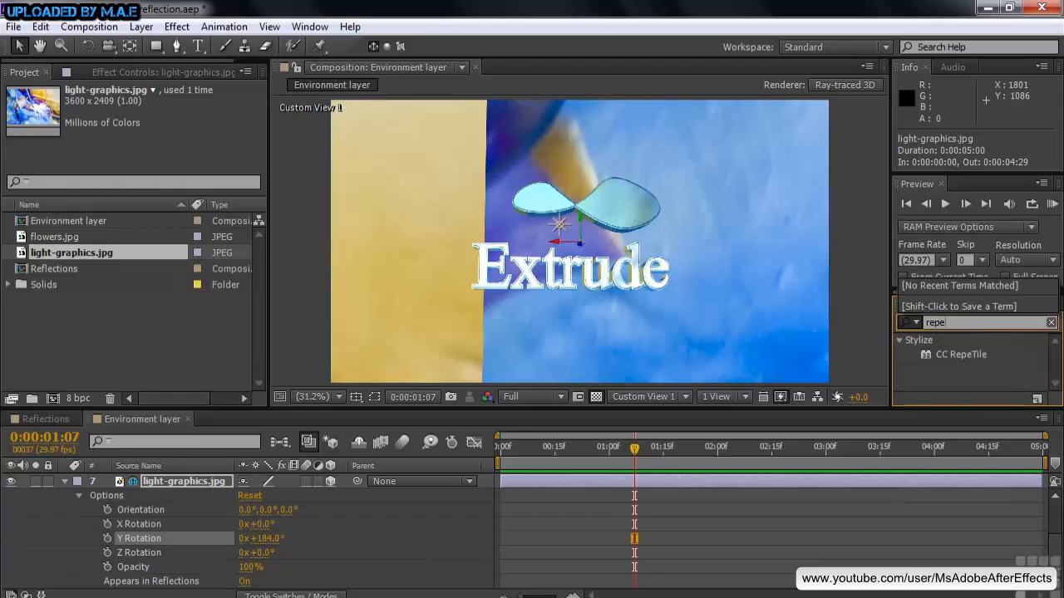
{"action": "left_click", "coordinate": [935, 353]}
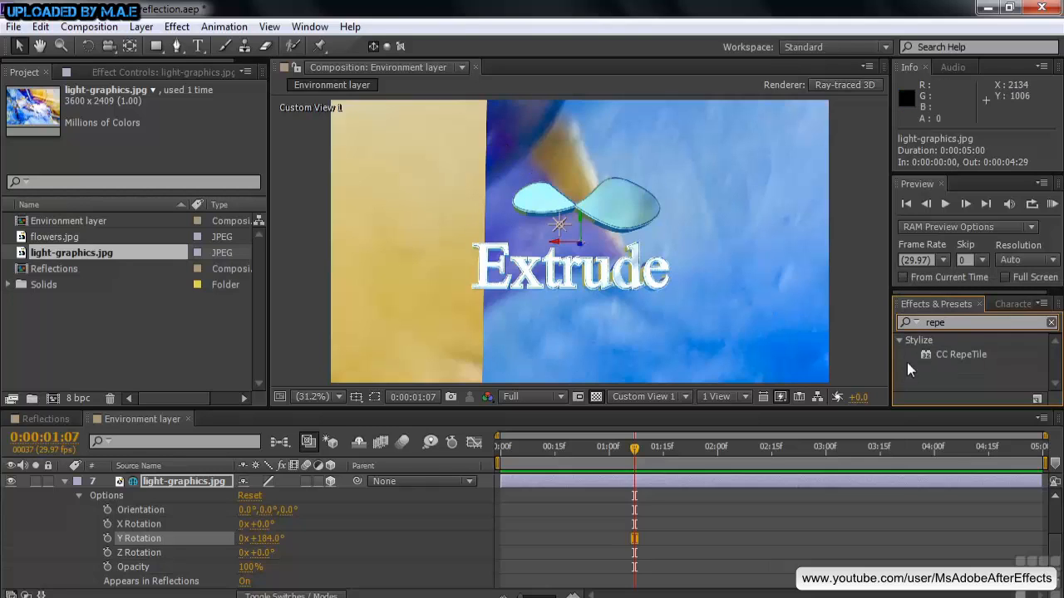
{"action": "left_click_drag", "start_coordinate": [922, 352], "coordinate": [170, 566]}
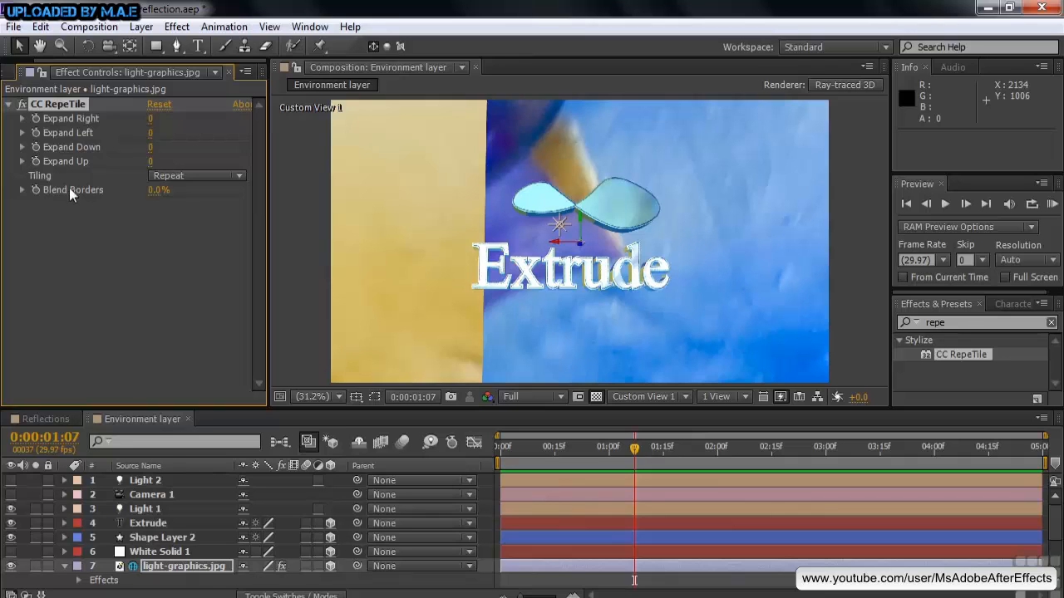
{"action": "left_click_drag", "start_coordinate": [157, 189], "coordinate": [153, 231]}
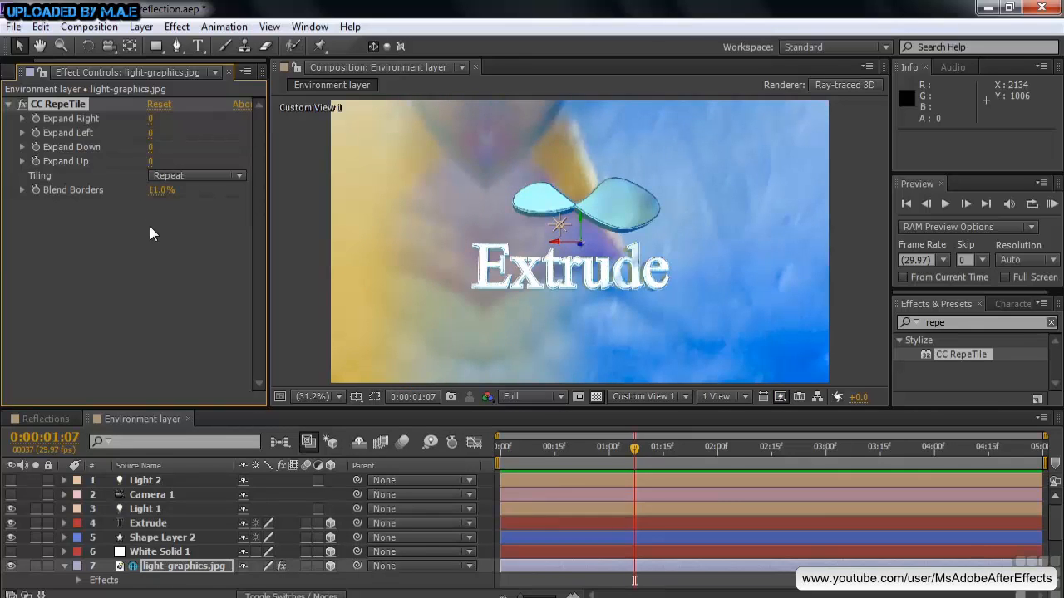
{"action": "left_click_drag", "start_coordinate": [159, 190], "coordinate": [163, 206]}
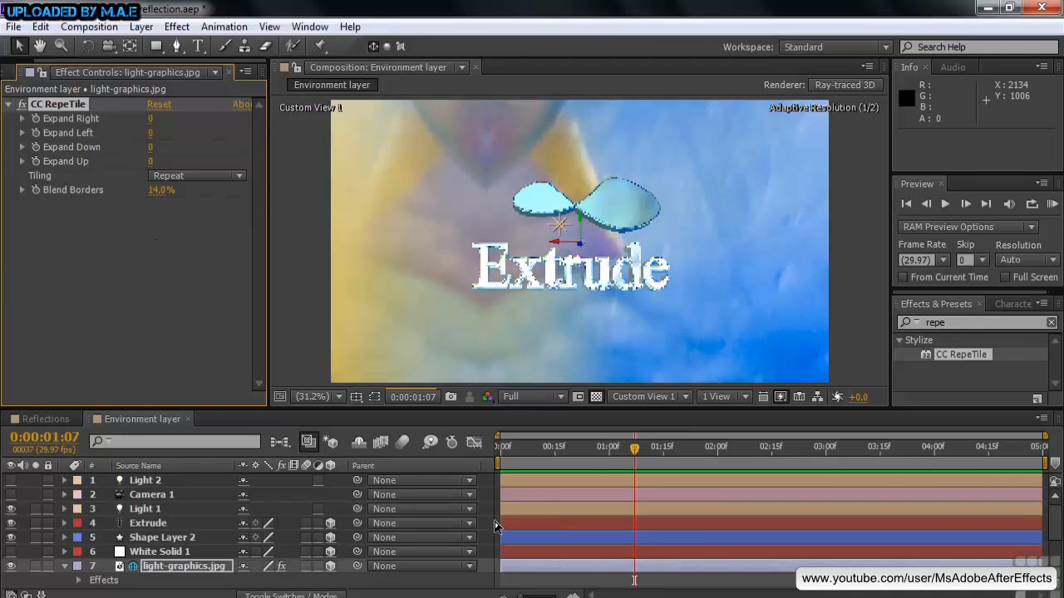
Step: Set the light-graphics.jpg environment layer's Y Rotation to 273° and collapse its properties
{"action": "left_click_drag", "start_coordinate": [1054, 517], "coordinate": [1058, 552]}
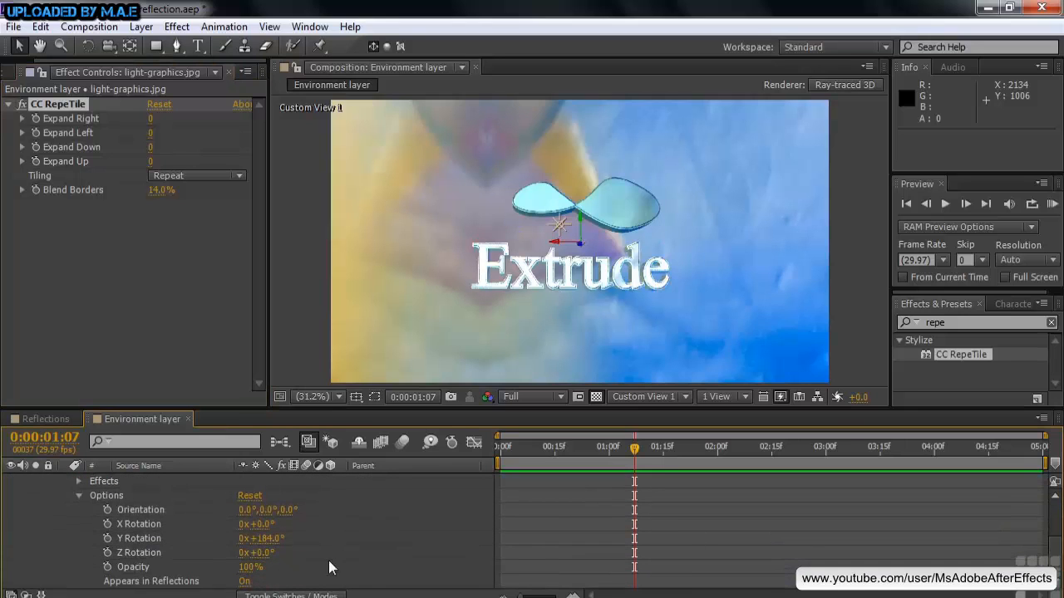
{"action": "left_click_drag", "start_coordinate": [262, 549], "coordinate": [349, 551]}
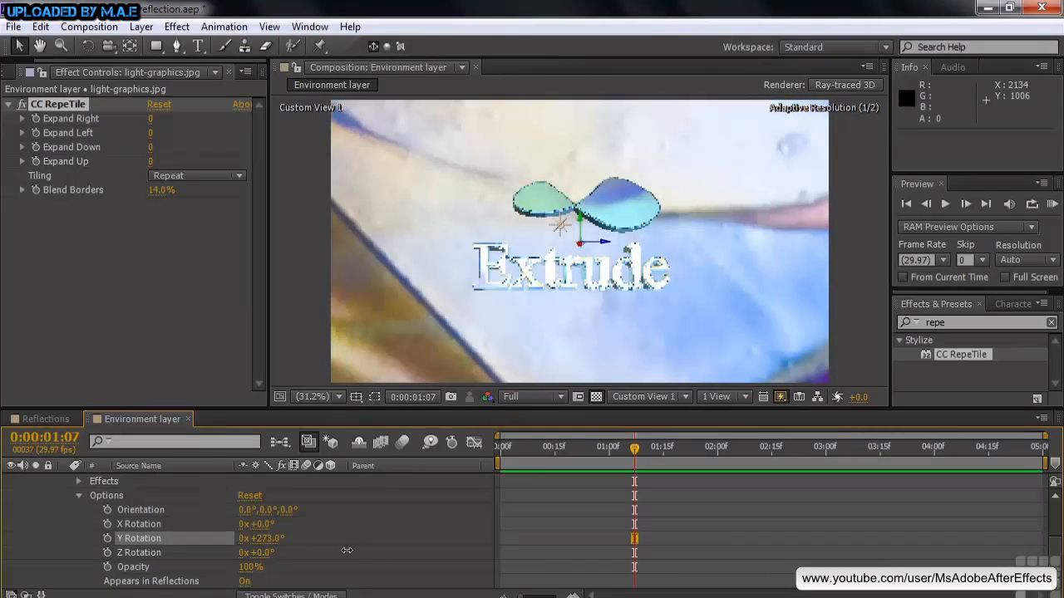
{"action": "scroll", "coordinate": [950, 520], "scroll_direction": "up", "scroll_amount": 3}
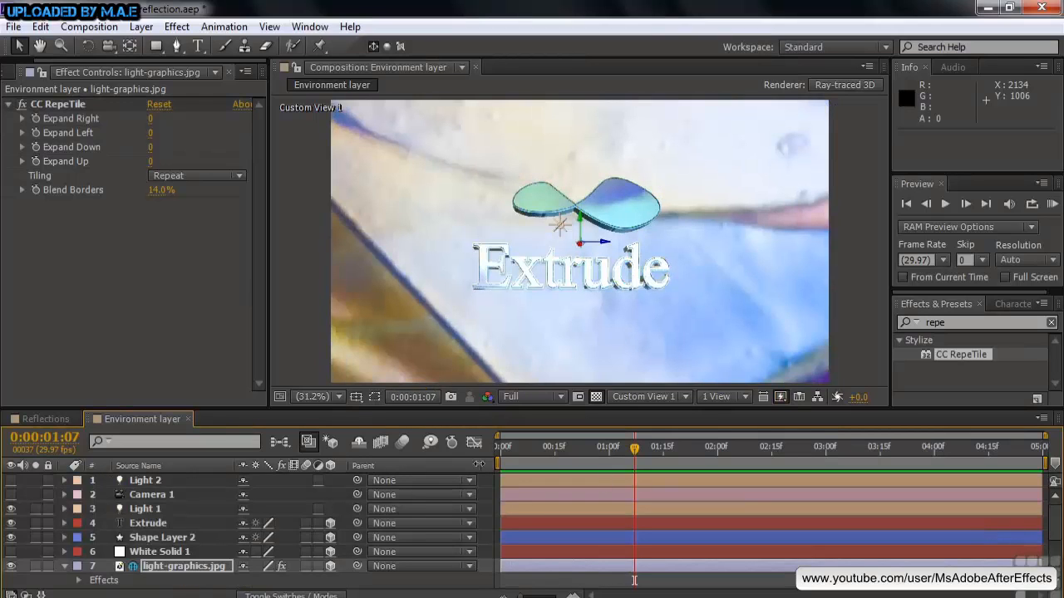
{"action": "left_click", "coordinate": [64, 567]}
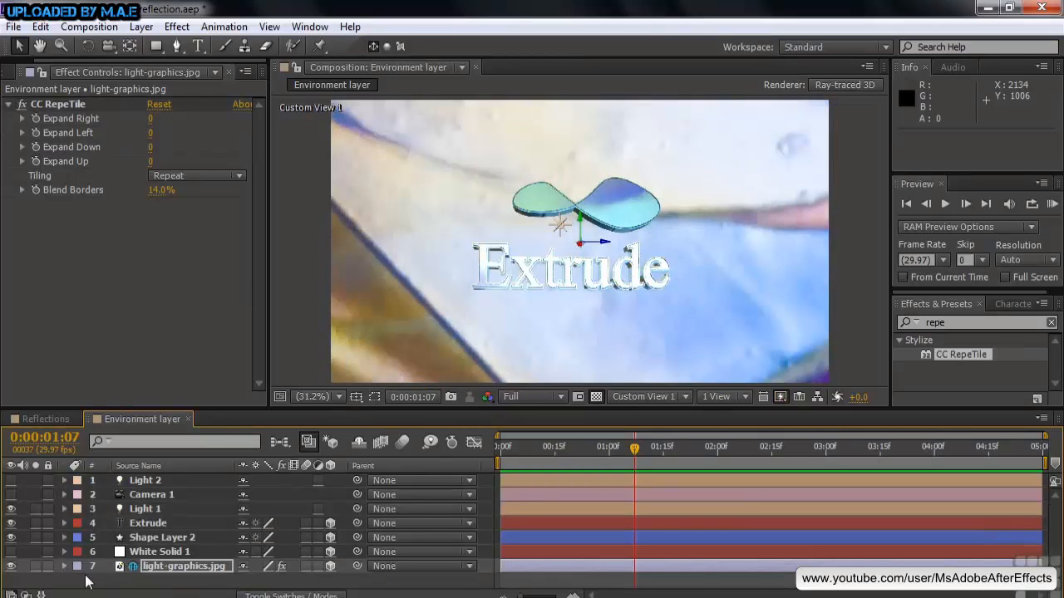
Step: Turn on the visibility of the Camera 1 layer in the Environment layer composition
{"action": "left_click", "coordinate": [12, 494]}
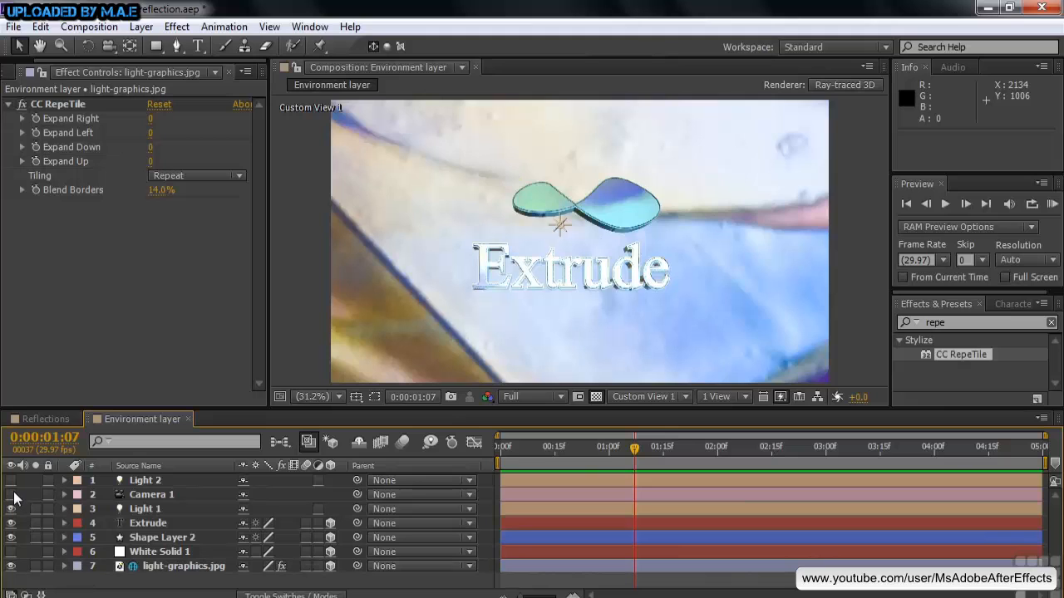
{"action": "left_click", "coordinate": [10, 494]}
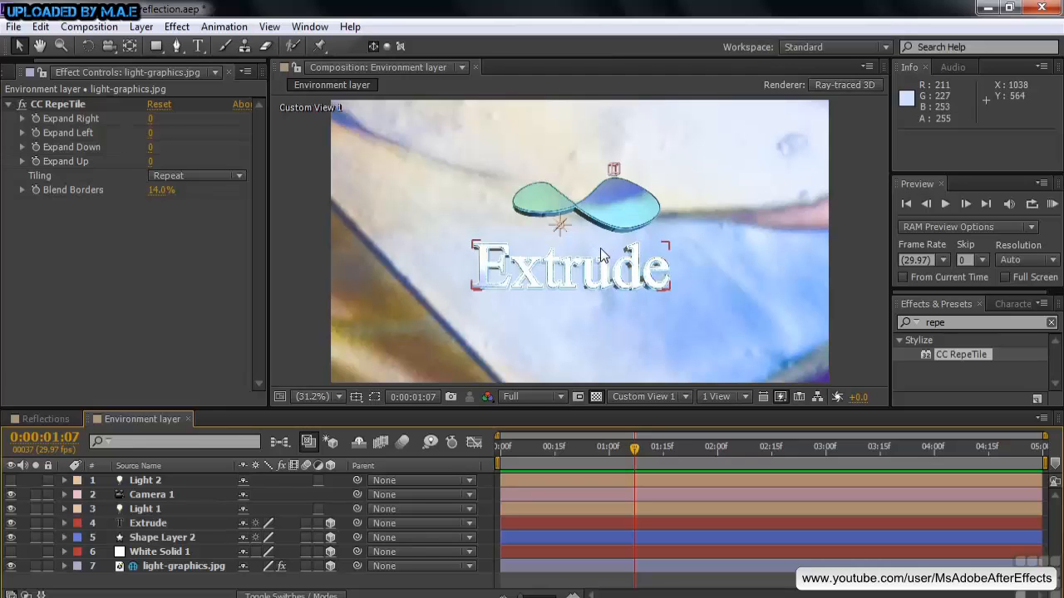
Step: Reveal Camera 1's rotation properties, switch the viewer to Active Camera, and set the camera's Y Rotation to 1x+2°
{"action": "left_click", "coordinate": [149, 495]}
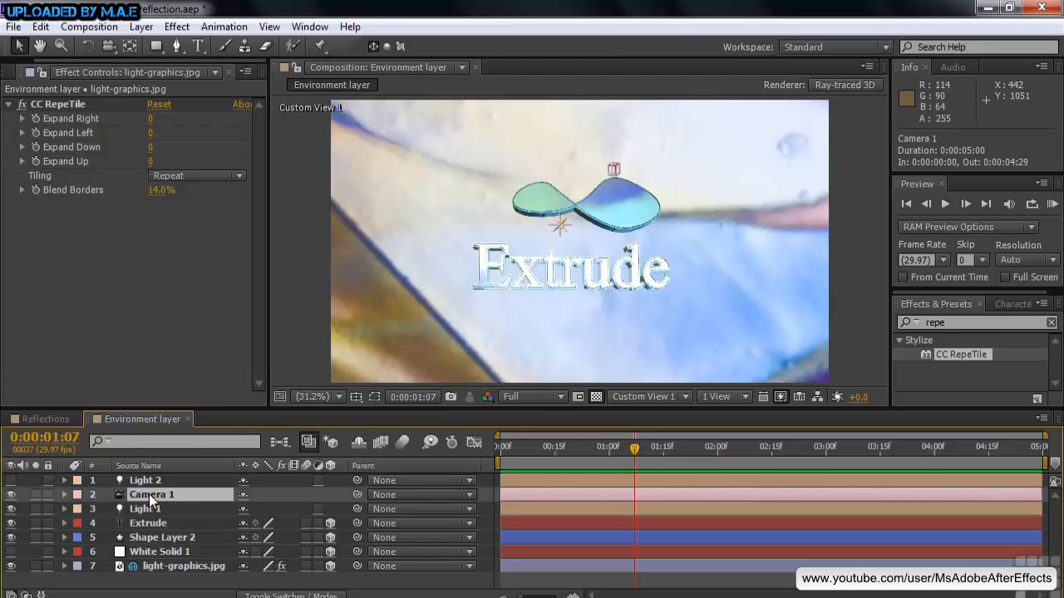
{"action": "key", "text": "r"}
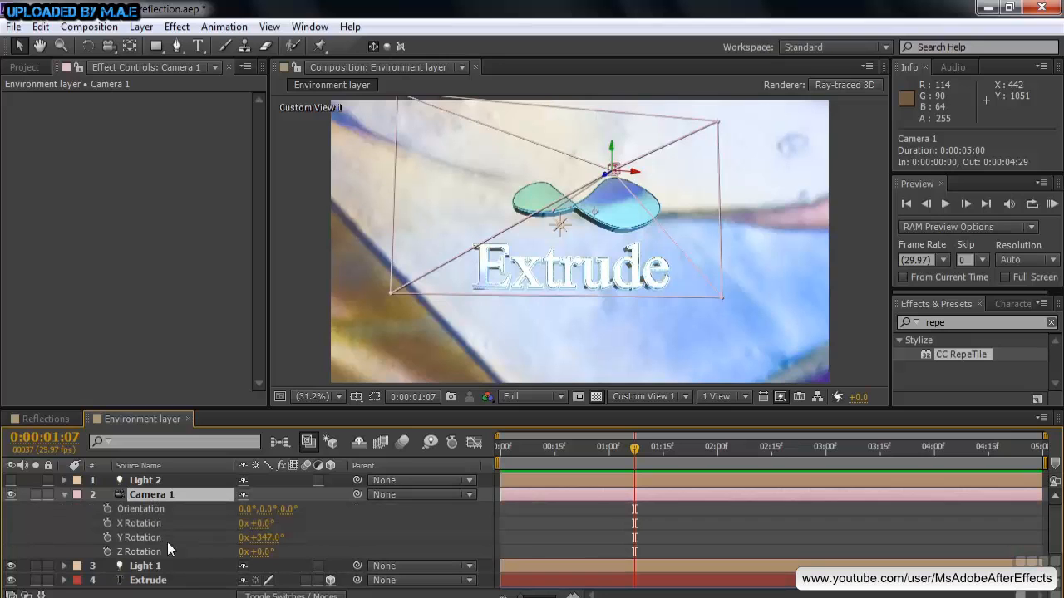
{"action": "left_click_drag", "start_coordinate": [258, 537], "coordinate": [269, 538]}
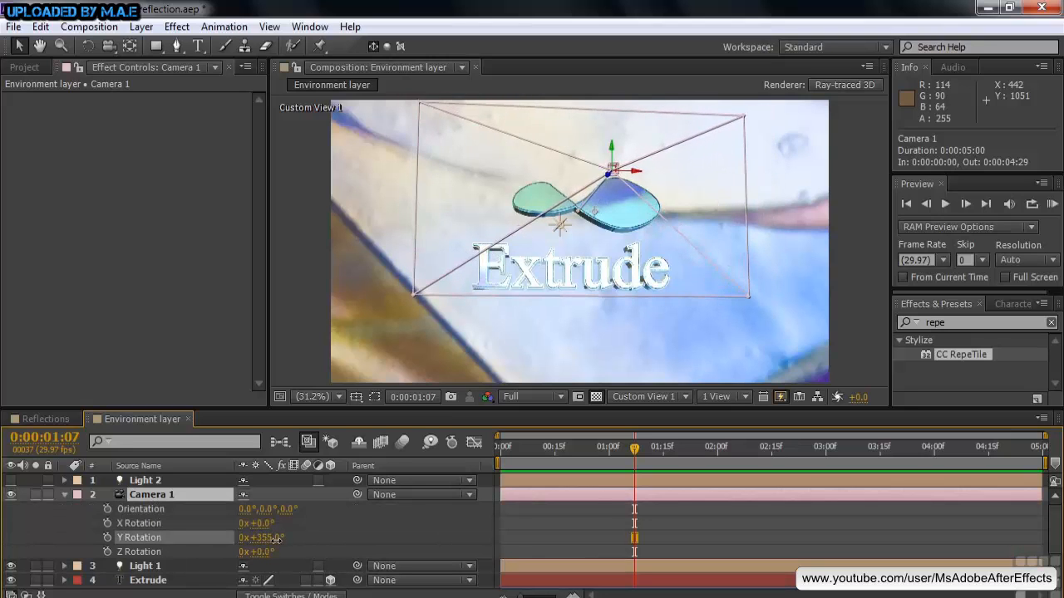
{"action": "left_click", "coordinate": [687, 398]}
{"action": "left_click", "coordinate": [670, 171]}
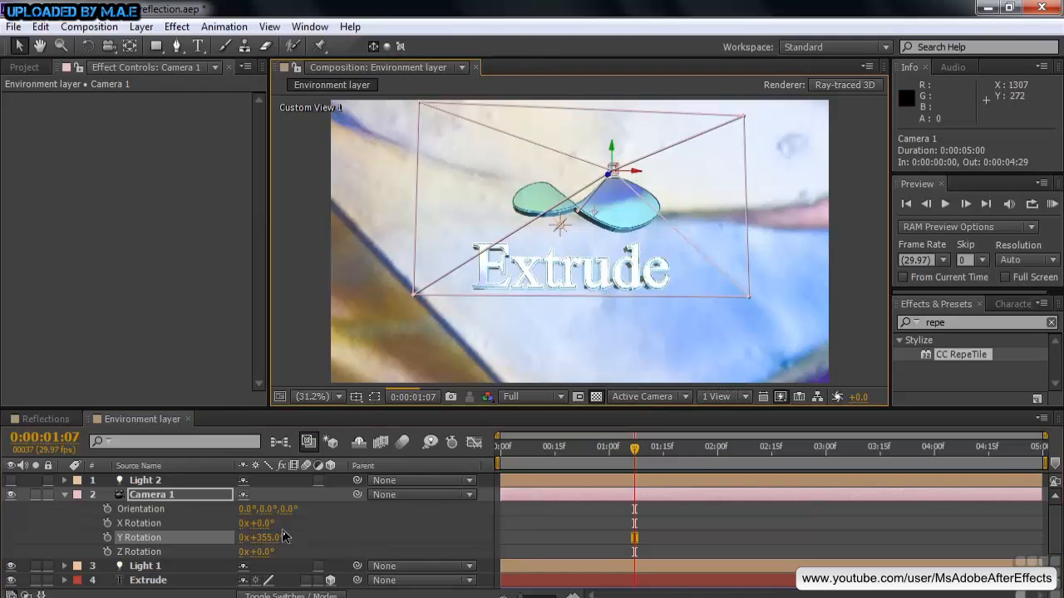
{"action": "left_click_drag", "start_coordinate": [267, 538], "coordinate": [287, 549]}
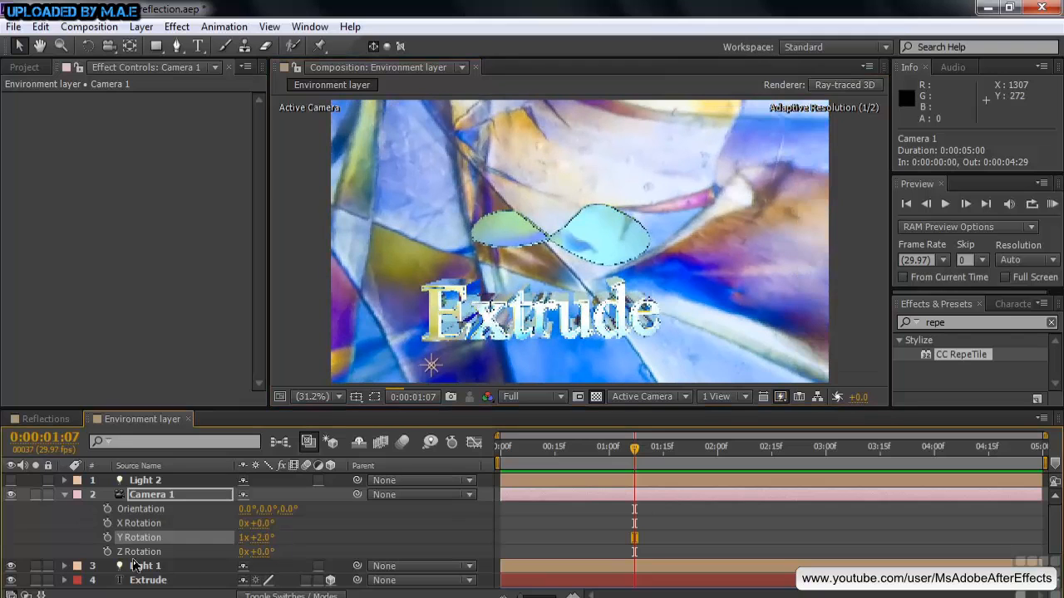
Step: Create an orbit null for Camera 1
{"action": "left_click", "coordinate": [147, 493]}
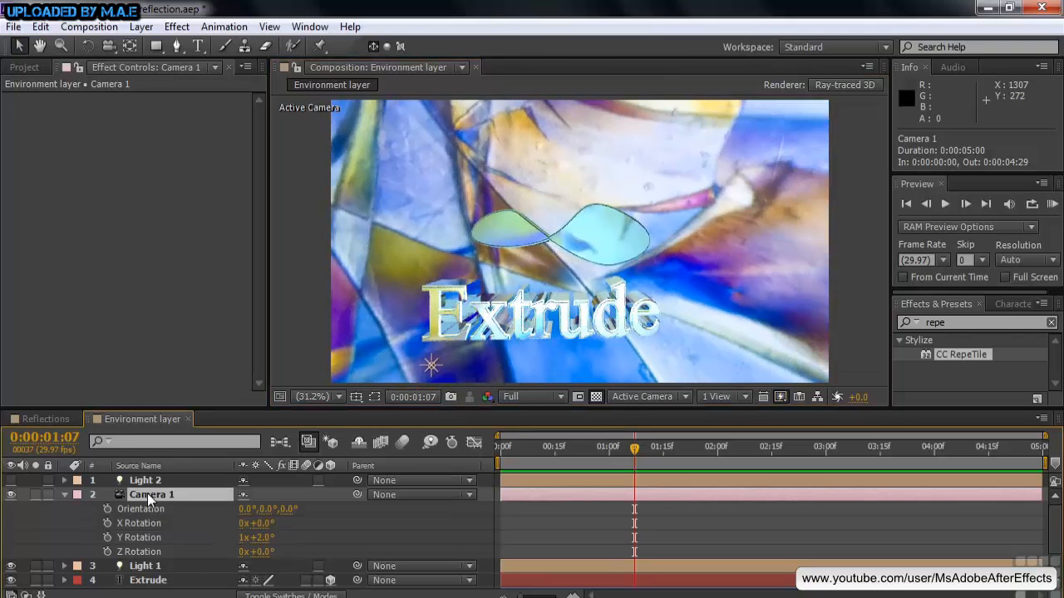
{"action": "right_click", "coordinate": [147, 493]}
{"action": "mouse_move", "coordinate": [191, 517]}
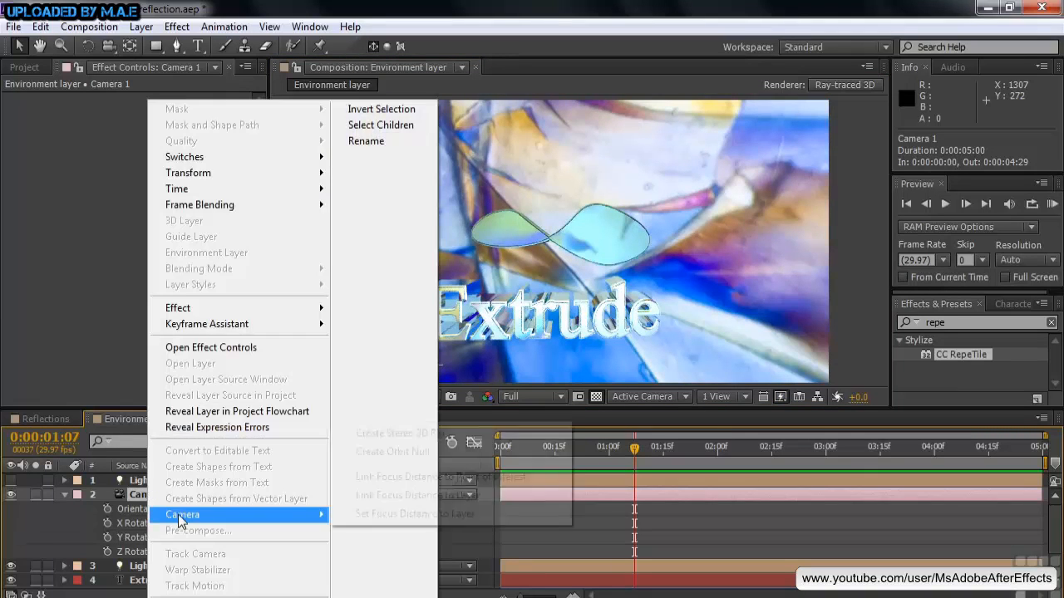
{"action": "left_click", "coordinate": [390, 453]}
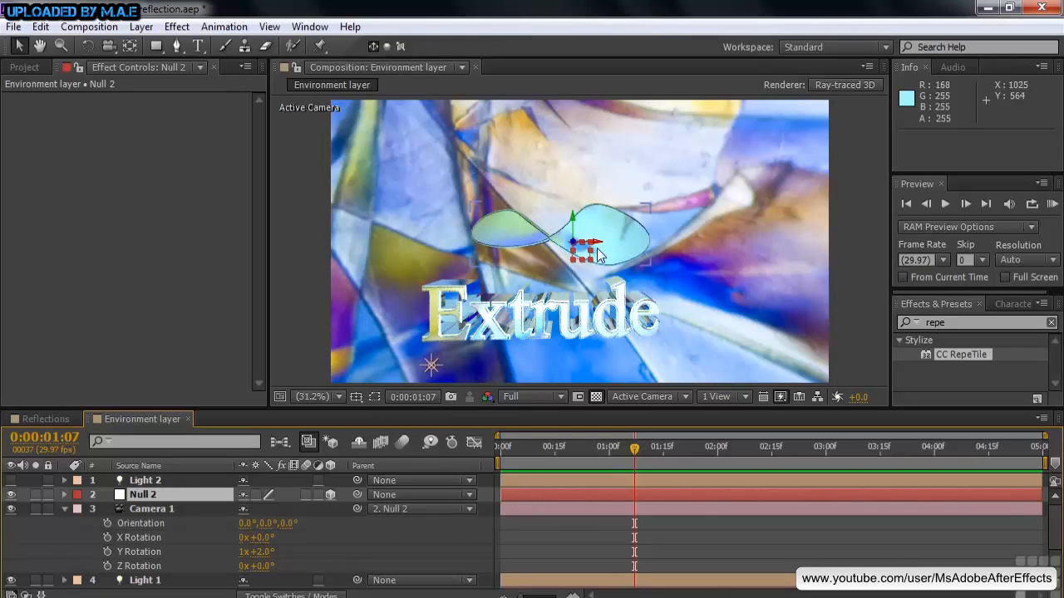
Step: Inspect the camera's orbit null by orbiting the scene in Custom View 1, and return to the Active Camera view
{"action": "left_click", "coordinate": [646, 396]}
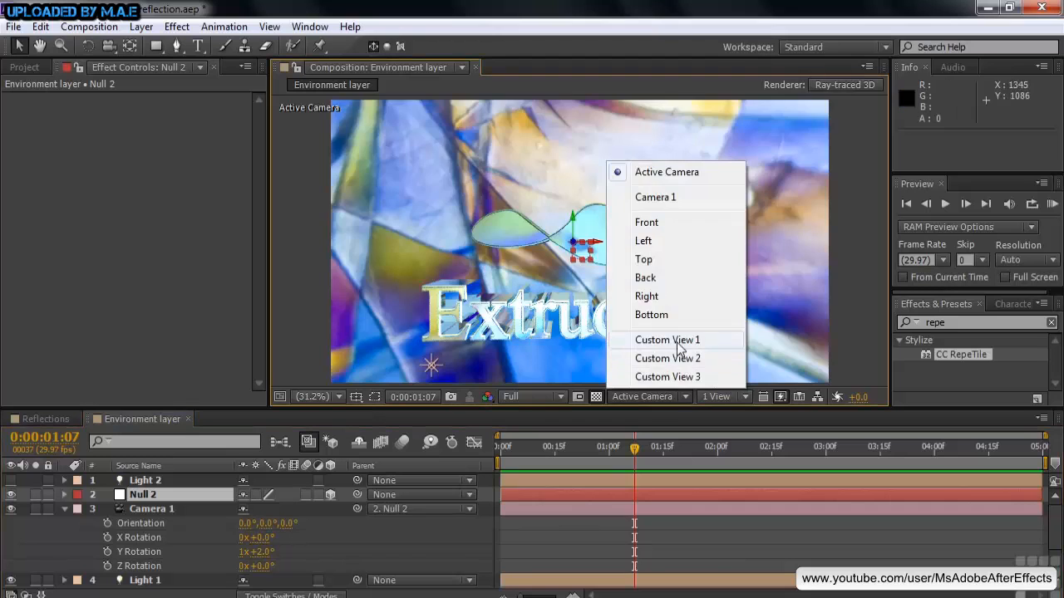
{"action": "left_click", "coordinate": [678, 344]}
{"action": "key", "text": "c"}
{"action": "left_click_drag", "start_coordinate": [693, 308], "coordinate": [708, 279]}
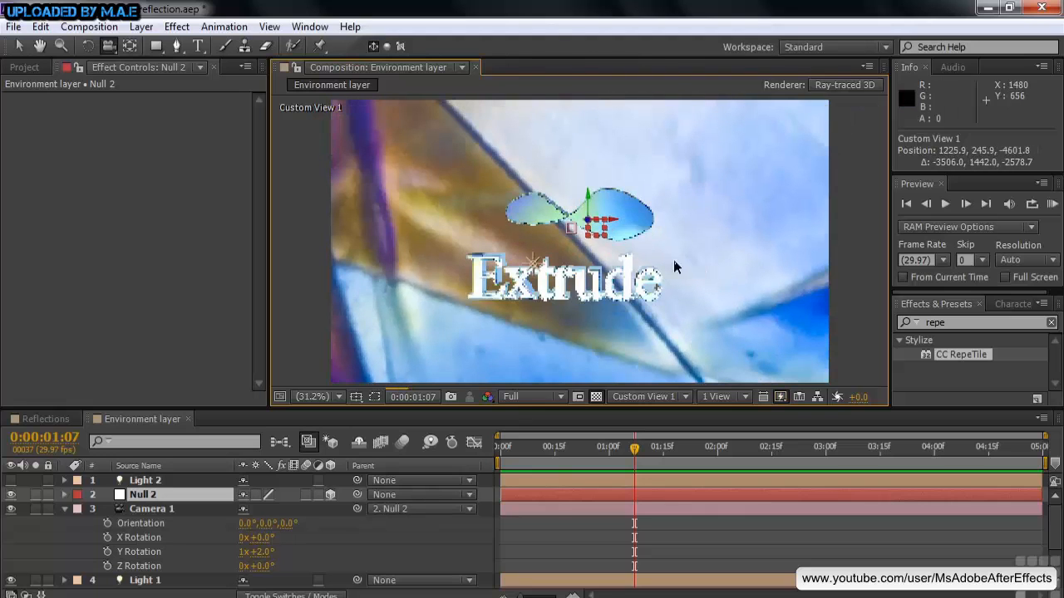
{"action": "key", "text": "v"}
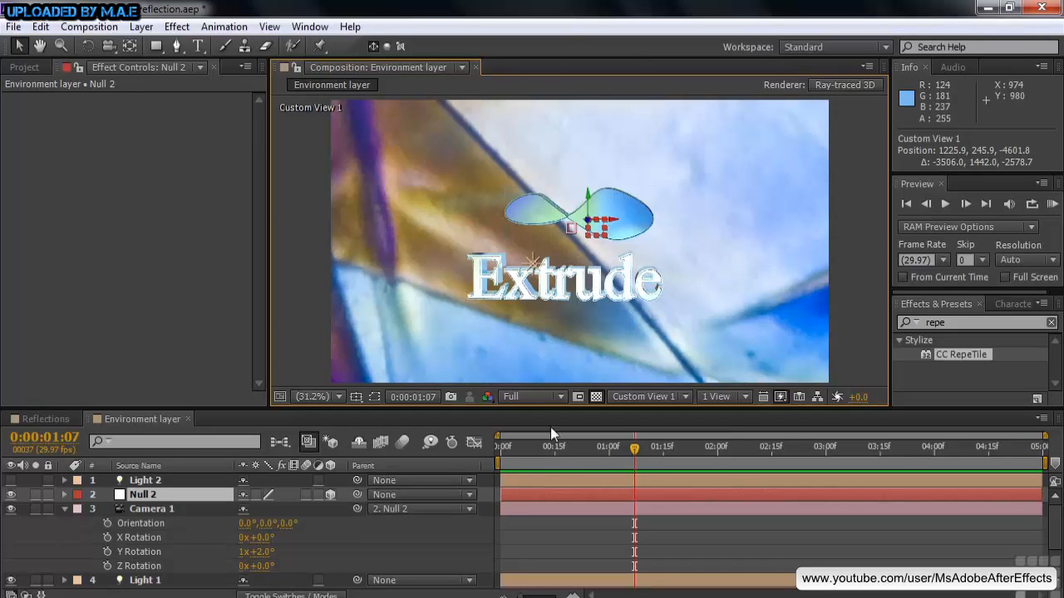
{"action": "left_click", "coordinate": [689, 397]}
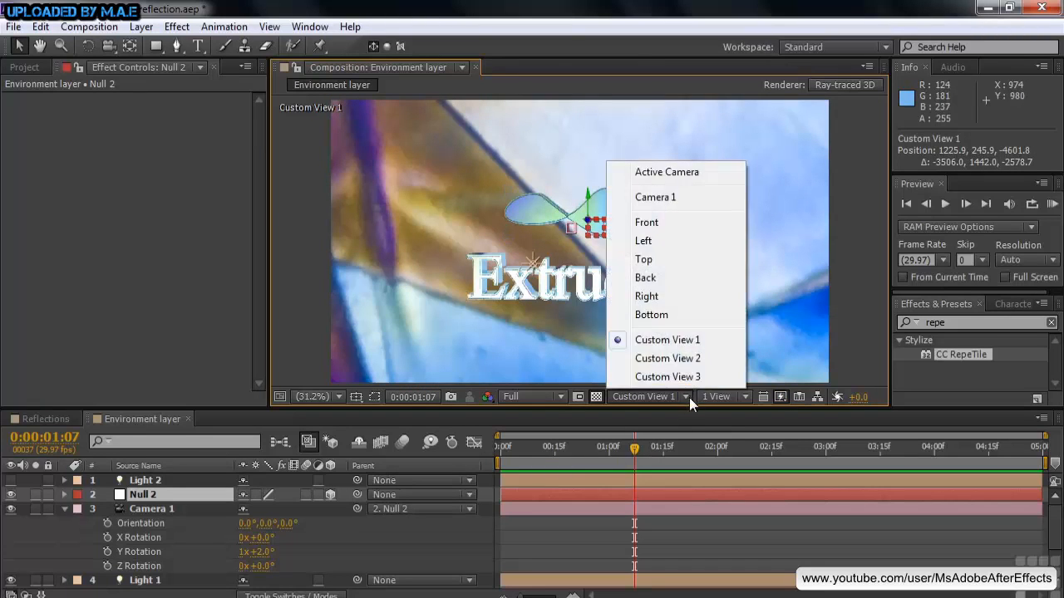
{"action": "left_click", "coordinate": [664, 174]}
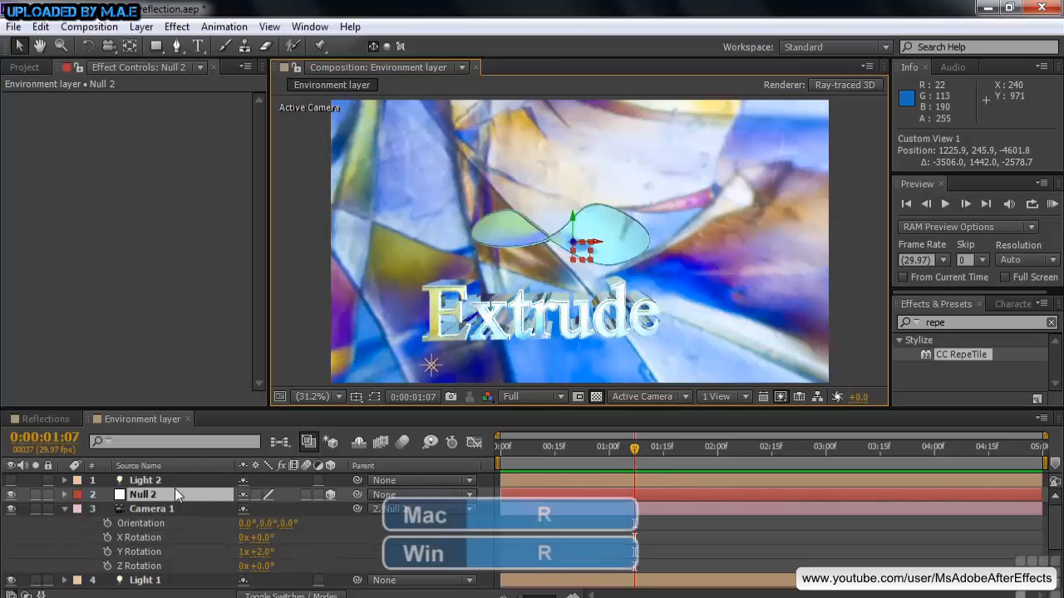
Step: Set the orbit null's Y Rotation to 2° and collapse its properties
{"action": "left_click", "coordinate": [172, 493]}
{"action": "key", "text": "r"}
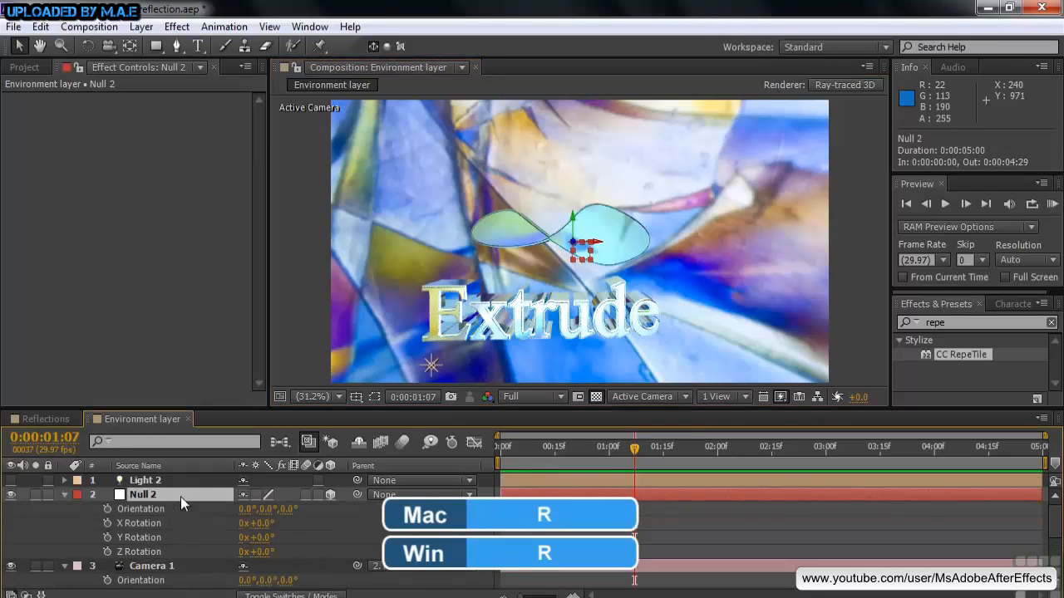
{"action": "left_click_drag", "start_coordinate": [274, 537], "coordinate": [245, 520]}
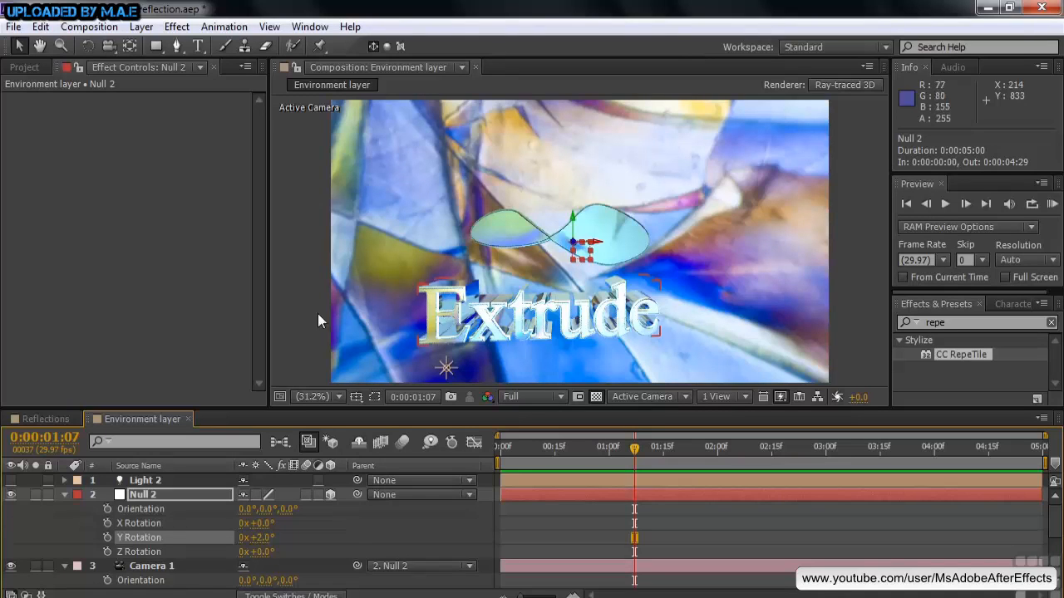
{"action": "key", "text": "u"}
Step: Turn on White Solid 1's visibility and set its Accepts Shadows material option to On
{"action": "left_click", "coordinate": [148, 568]}
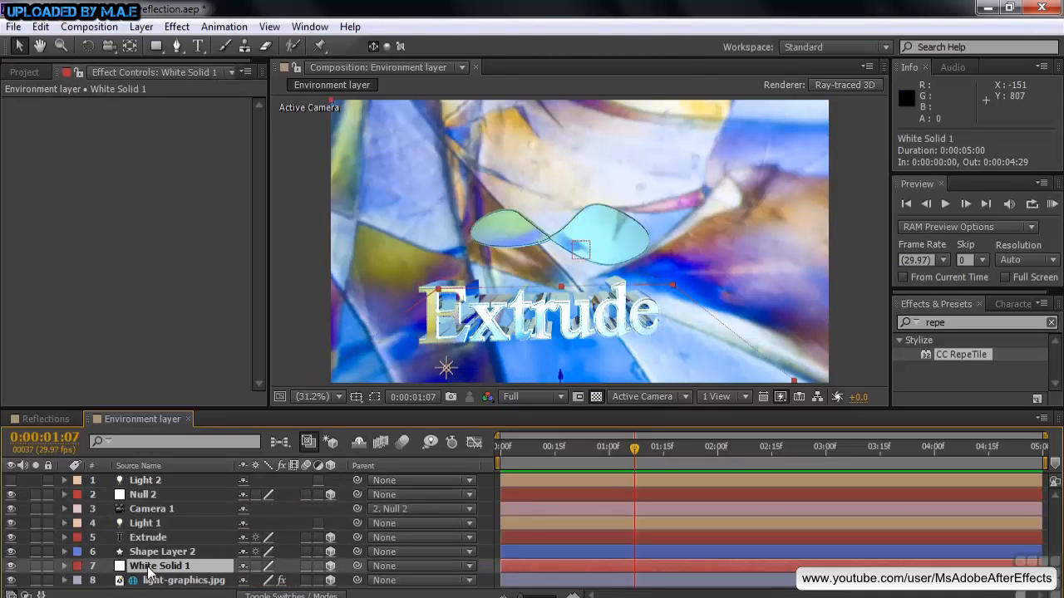
{"action": "key", "text": "a"}
{"action": "key", "text": "a"}
{"action": "scroll", "coordinate": [208, 548], "scroll_direction": "down", "scroll_amount": 3}
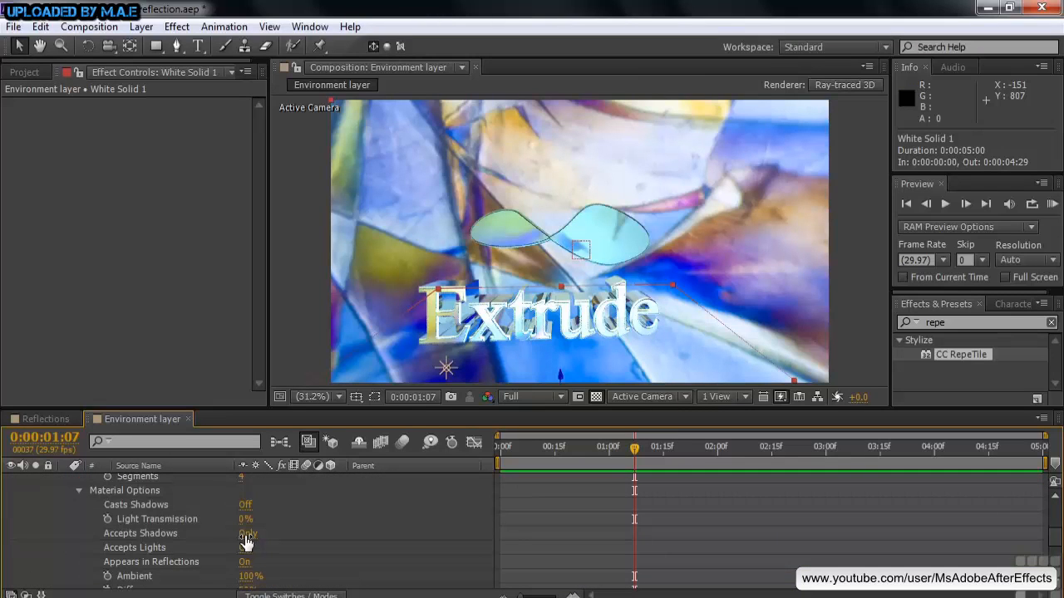
{"action": "left_click", "coordinate": [245, 536]}
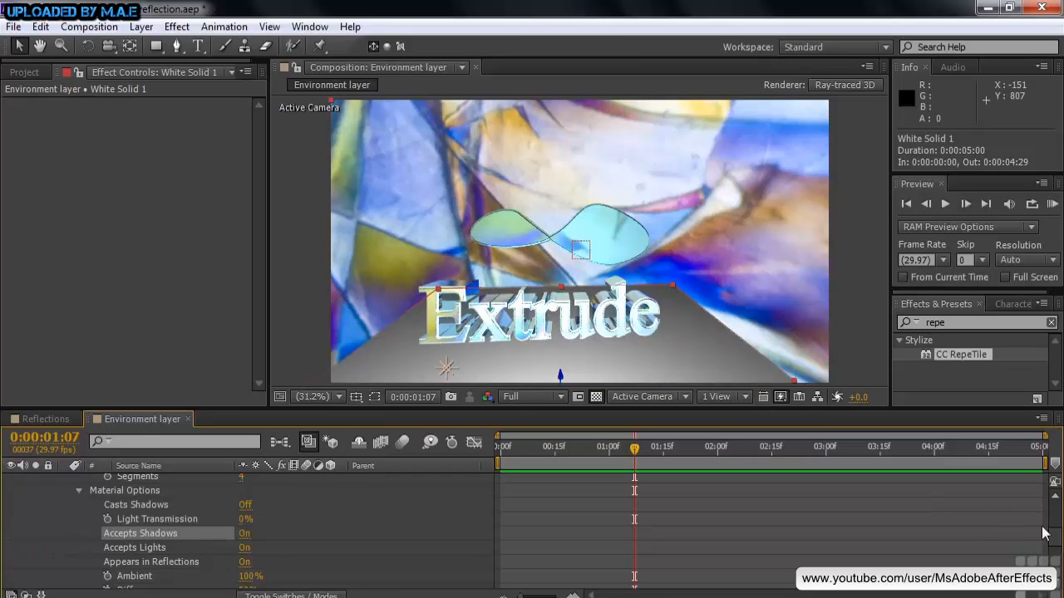
Step: Review Light 2's spot light settings and turn on the layer's visibility
{"action": "scroll", "coordinate": [1059, 539], "scroll_direction": "up", "scroll_amount": 1}
{"action": "scroll", "coordinate": [1058, 536], "scroll_direction": "up", "scroll_amount": 1}
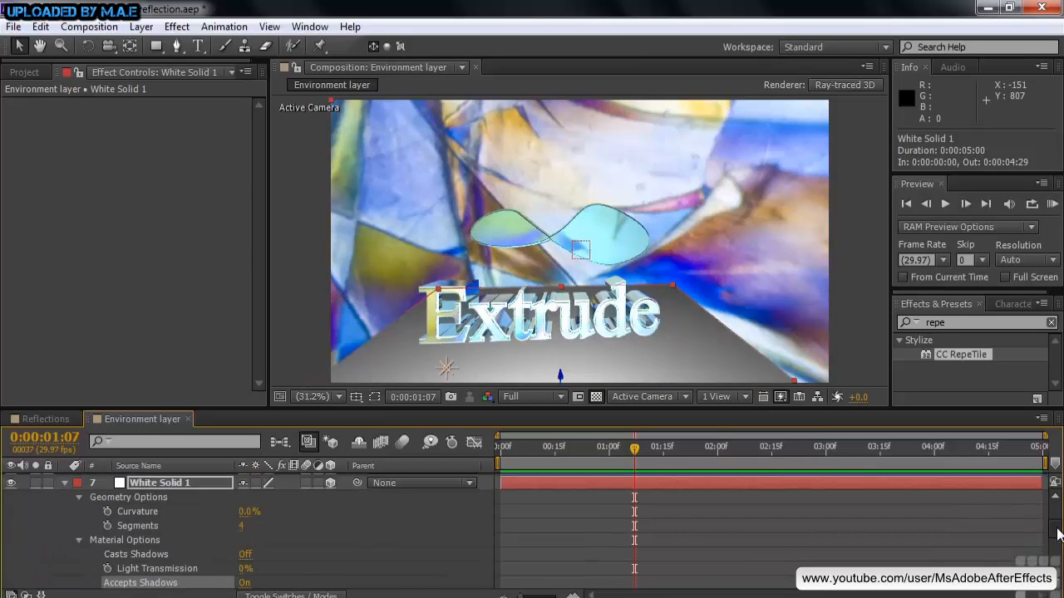
{"action": "scroll", "coordinate": [1058, 532], "scroll_direction": "up", "scroll_amount": 2}
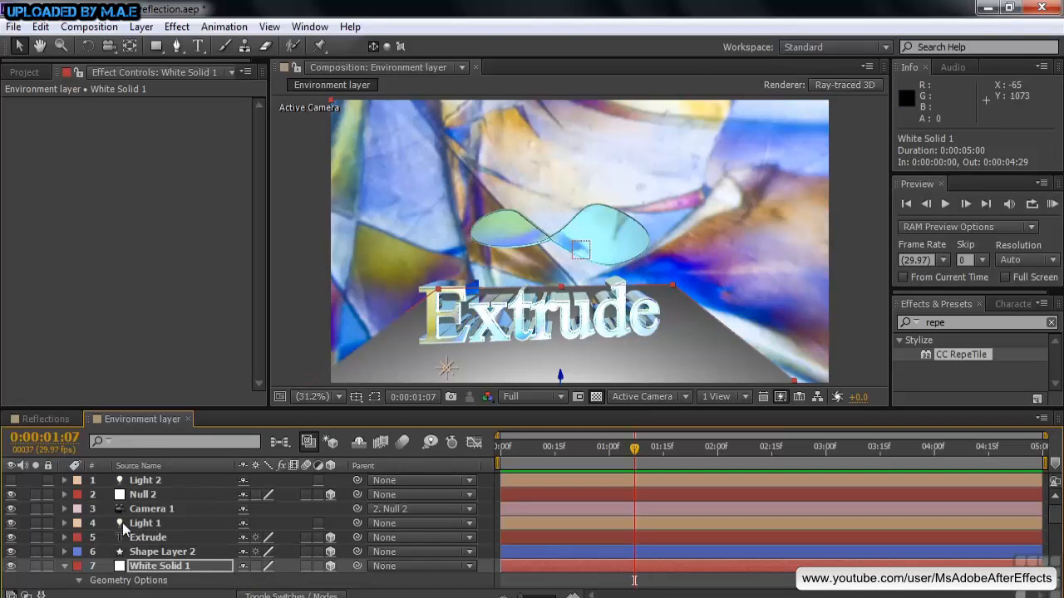
{"action": "double_click", "coordinate": [144, 485]}
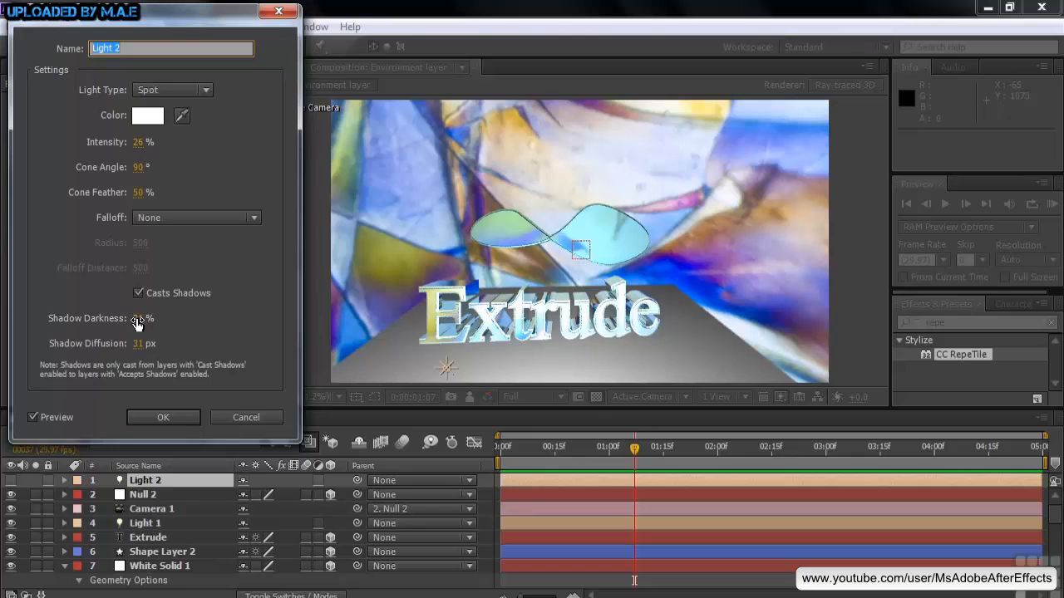
{"action": "left_click", "coordinate": [163, 417]}
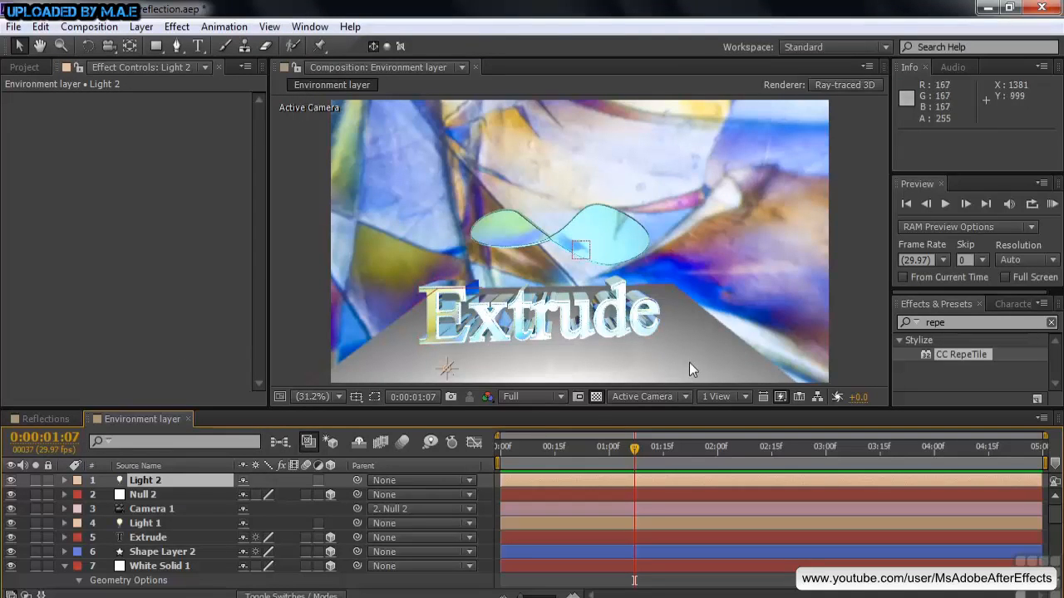
Step: Switch to Custom View 1 and set Light 2's Shadow Darkness to 75% and Intensity to 11%
{"action": "left_click", "coordinate": [684, 396]}
{"action": "left_click", "coordinate": [692, 342]}
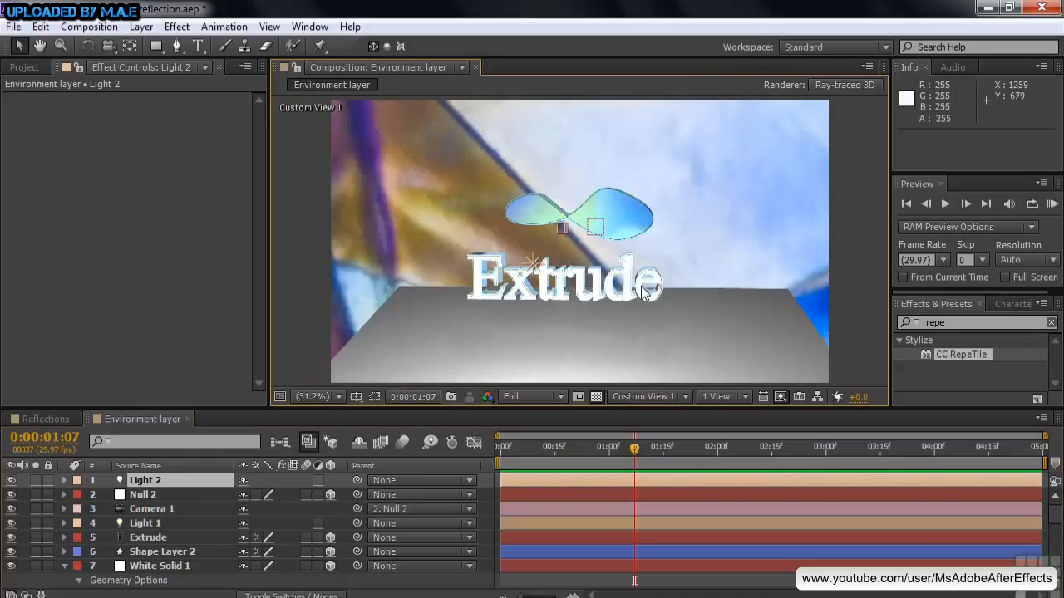
{"action": "double_click", "coordinate": [125, 480]}
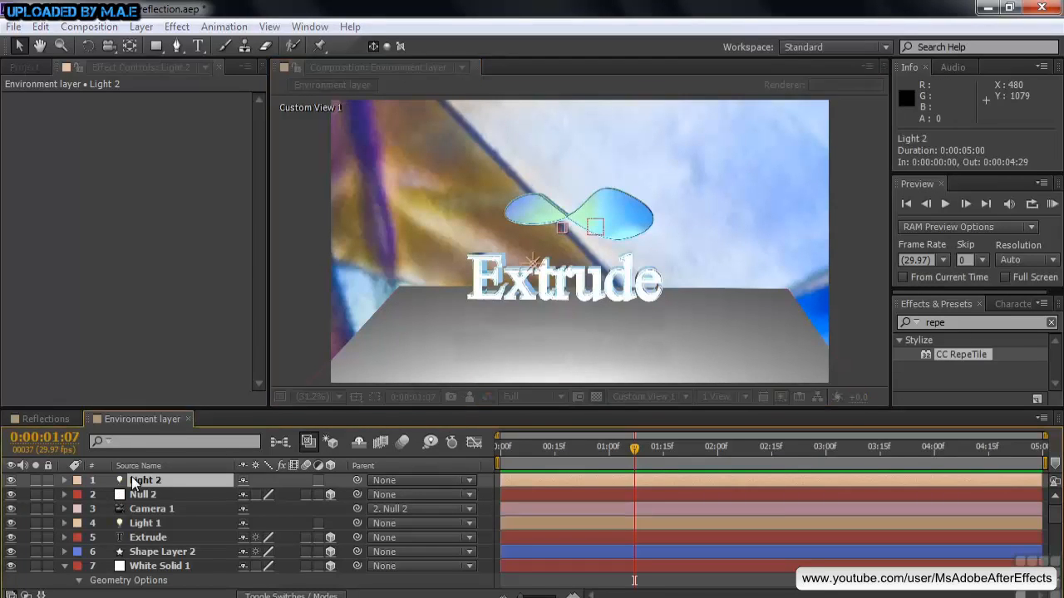
{"action": "left_click_drag", "start_coordinate": [136, 328], "coordinate": [187, 329]}
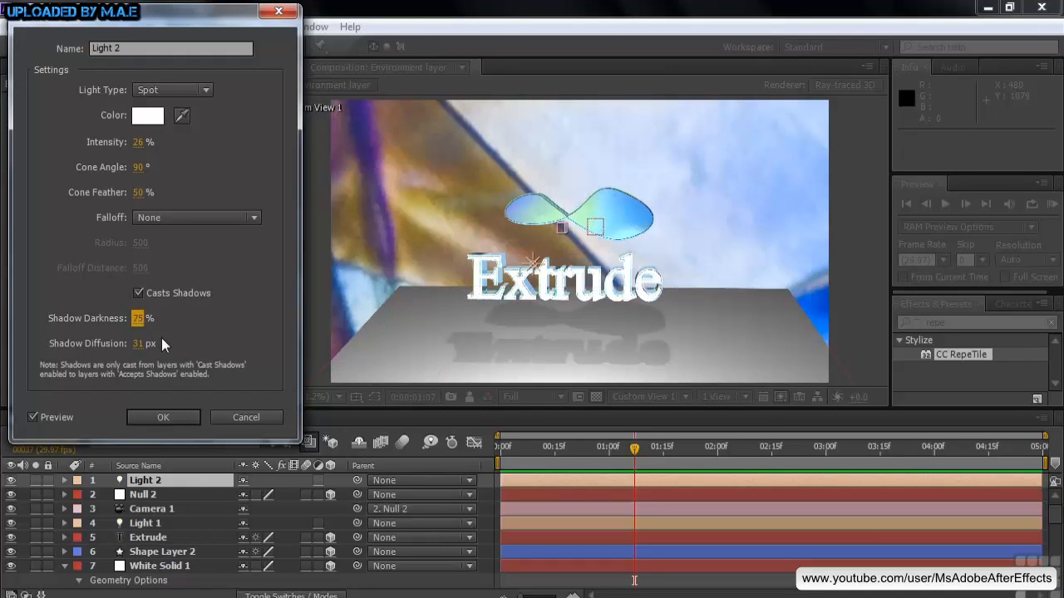
{"action": "left_click_drag", "start_coordinate": [139, 144], "coordinate": [109, 146]}
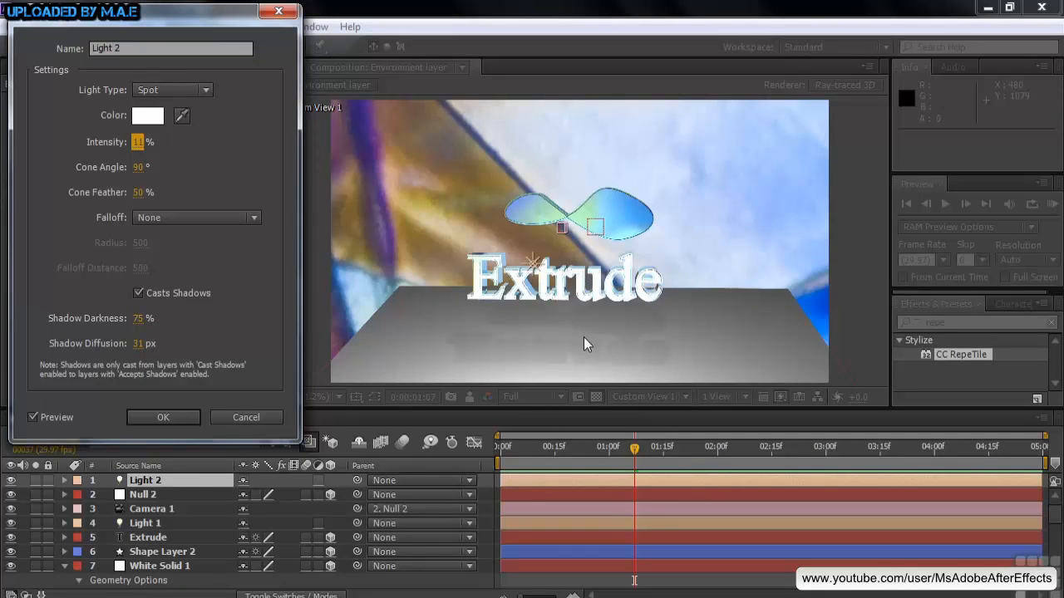
{"action": "left_click", "coordinate": [171, 417]}
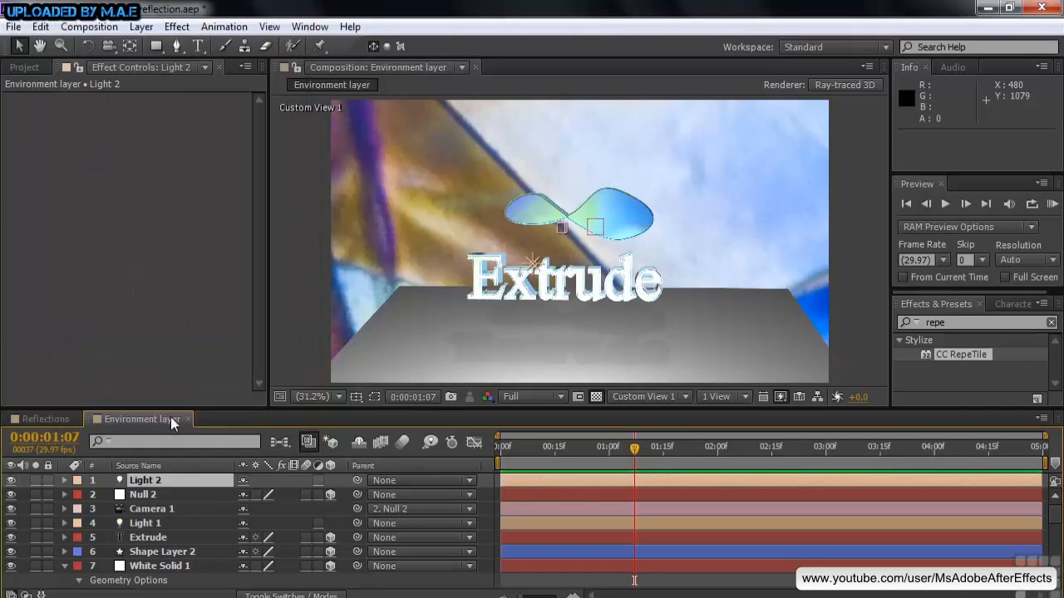
Step: Set White Solid 1's Accepts Shadows material option to Only
{"action": "left_click", "coordinate": [154, 569]}
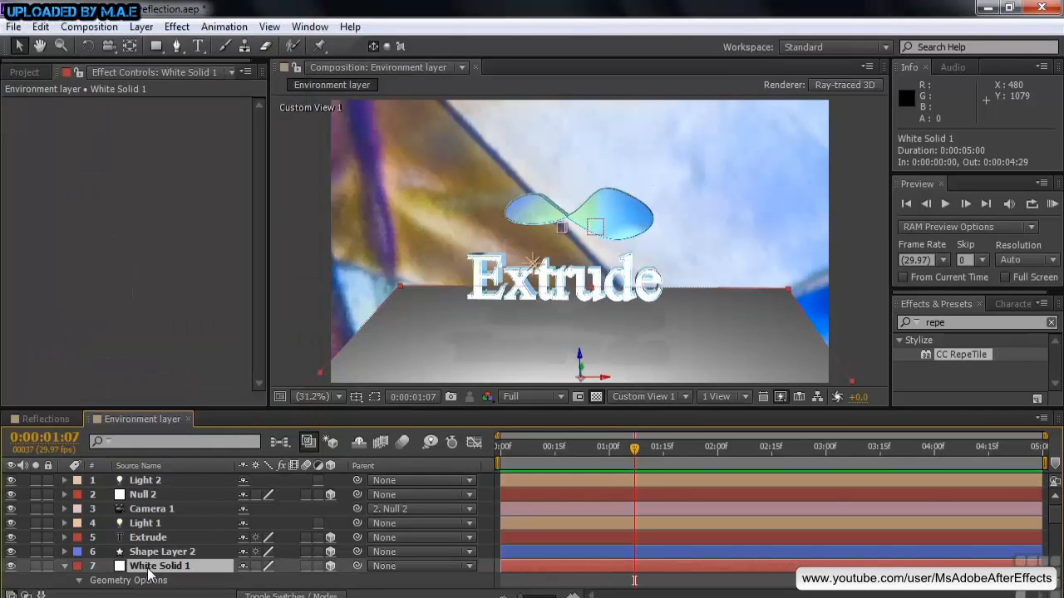
{"action": "left_click_drag", "start_coordinate": [1056, 523], "coordinate": [1058, 538]}
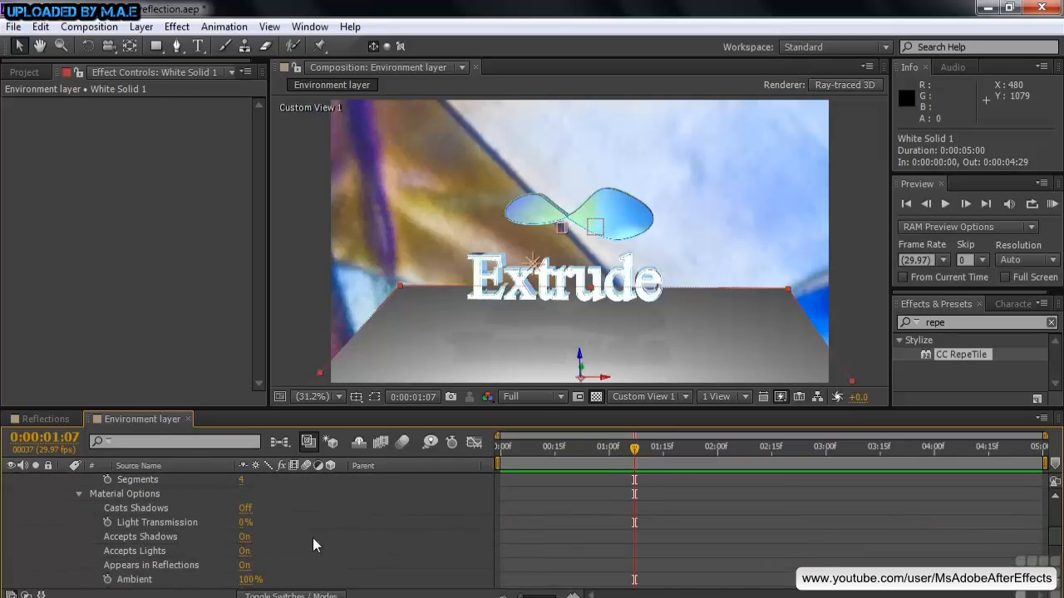
{"action": "left_click", "coordinate": [245, 539]}
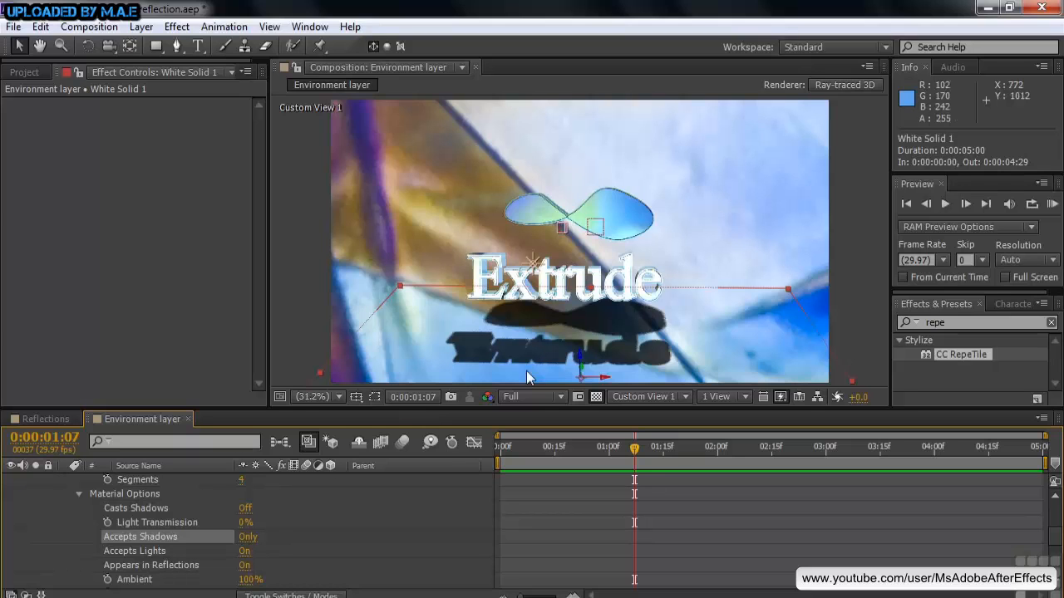
{"action": "left_click_drag", "start_coordinate": [1056, 537], "coordinate": [1061, 512]}
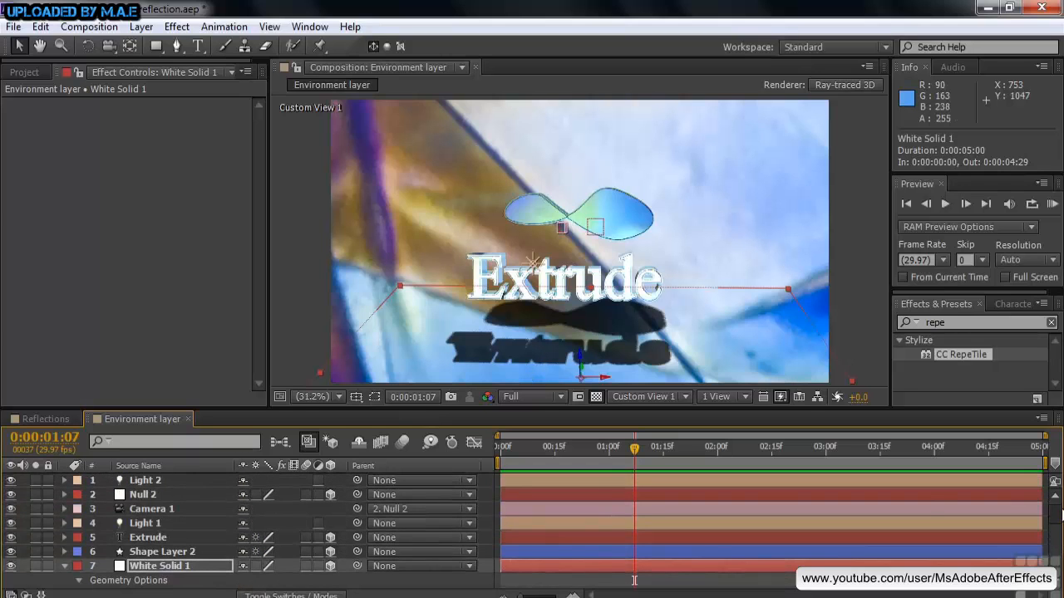
Step: Set Light 2's Shadow Darkness to 21%
{"action": "double_click", "coordinate": [146, 482]}
{"action": "left_click_drag", "start_coordinate": [139, 317], "coordinate": [89, 318]}
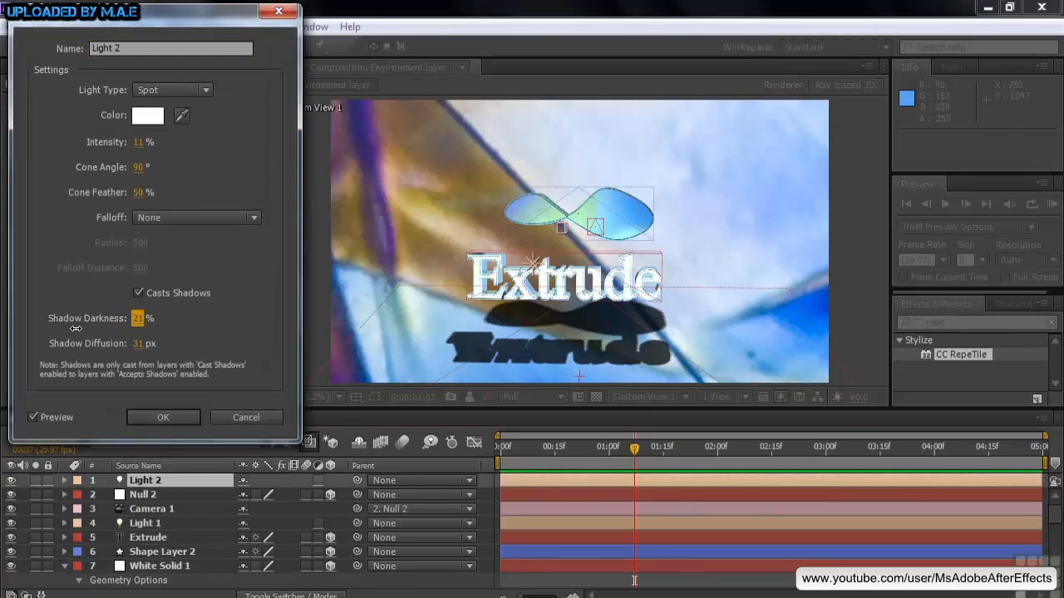
{"action": "left_click", "coordinate": [174, 418]}
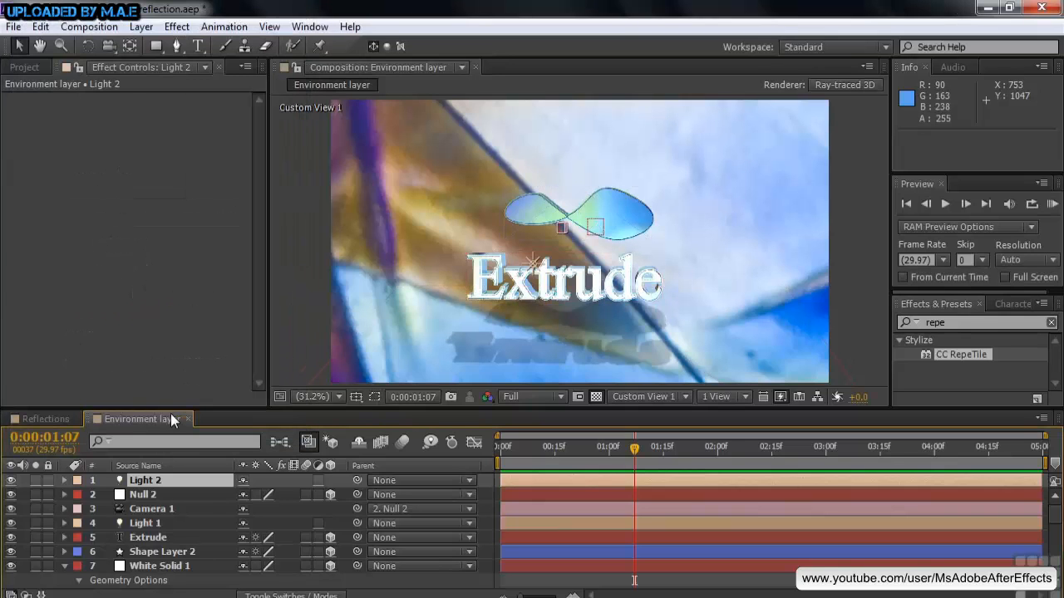
Step: Return to the Active Camera view and rotate the orbit null around Y through 323° to 345°
{"action": "left_click", "coordinate": [153, 495]}
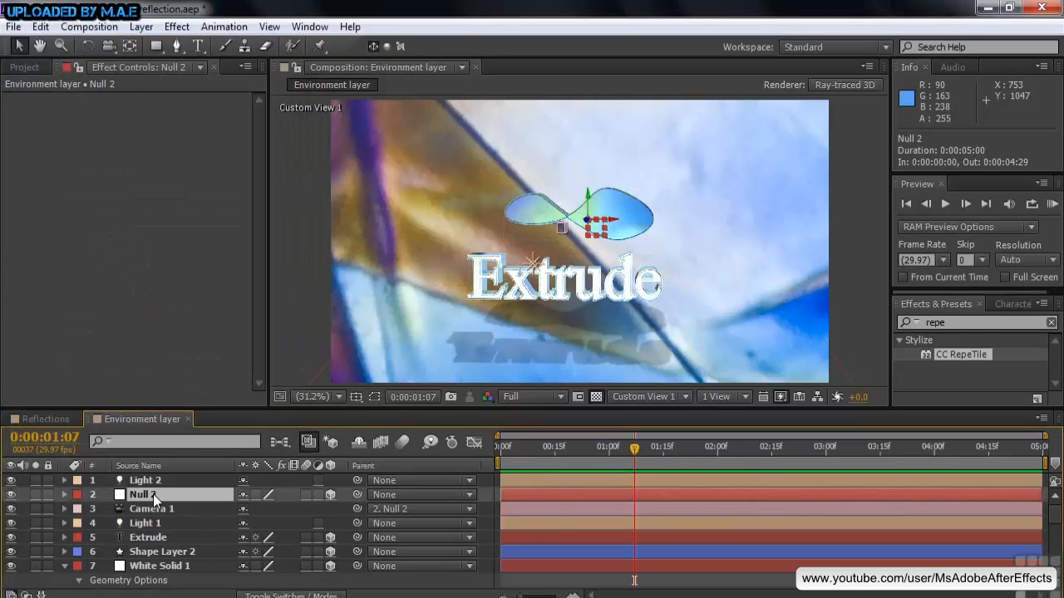
{"action": "key", "text": "r"}
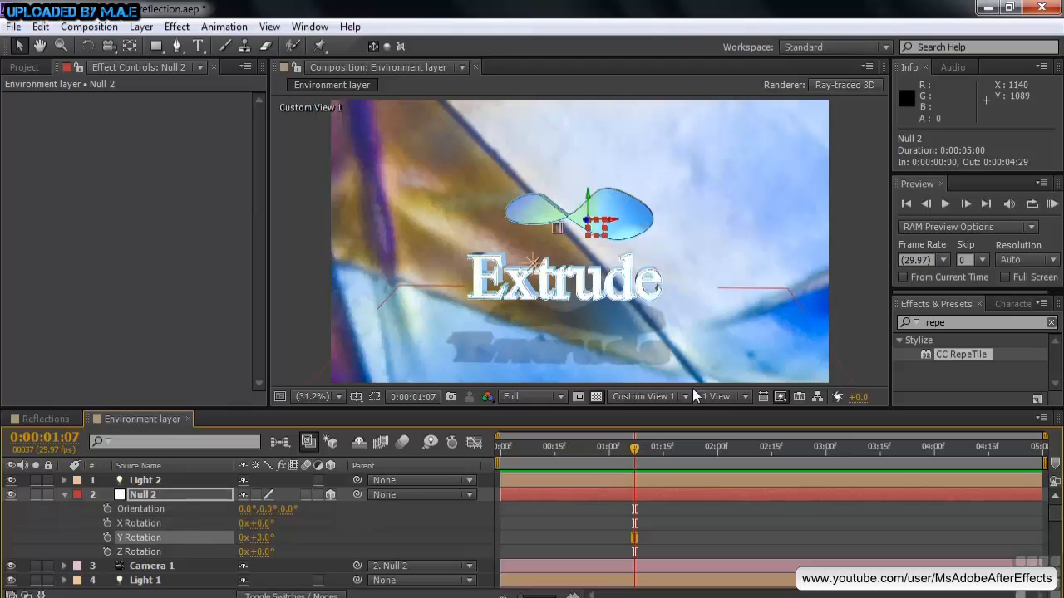
{"action": "left_click", "coordinate": [682, 395]}
{"action": "left_click", "coordinate": [675, 172]}
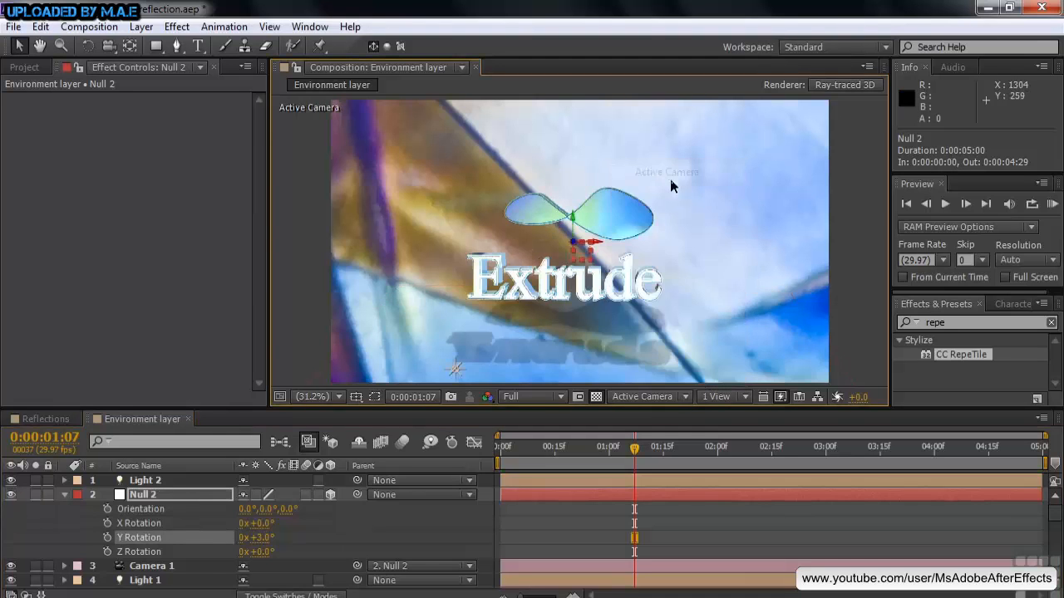
{"action": "left_click_drag", "start_coordinate": [257, 537], "coordinate": [498, 513]}
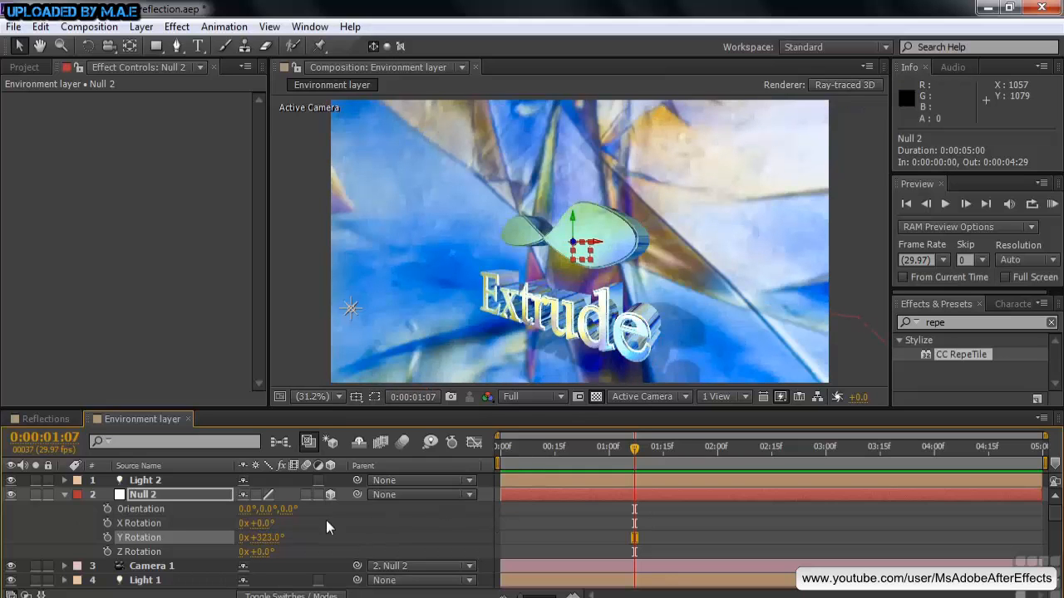
{"action": "left_click_drag", "start_coordinate": [279, 541], "coordinate": [275, 537]}
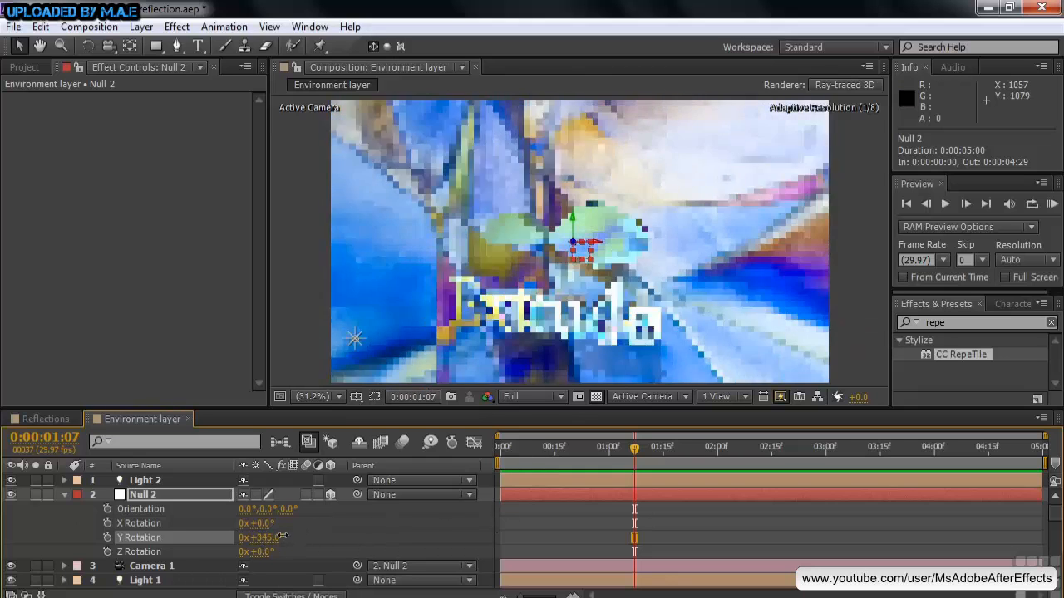